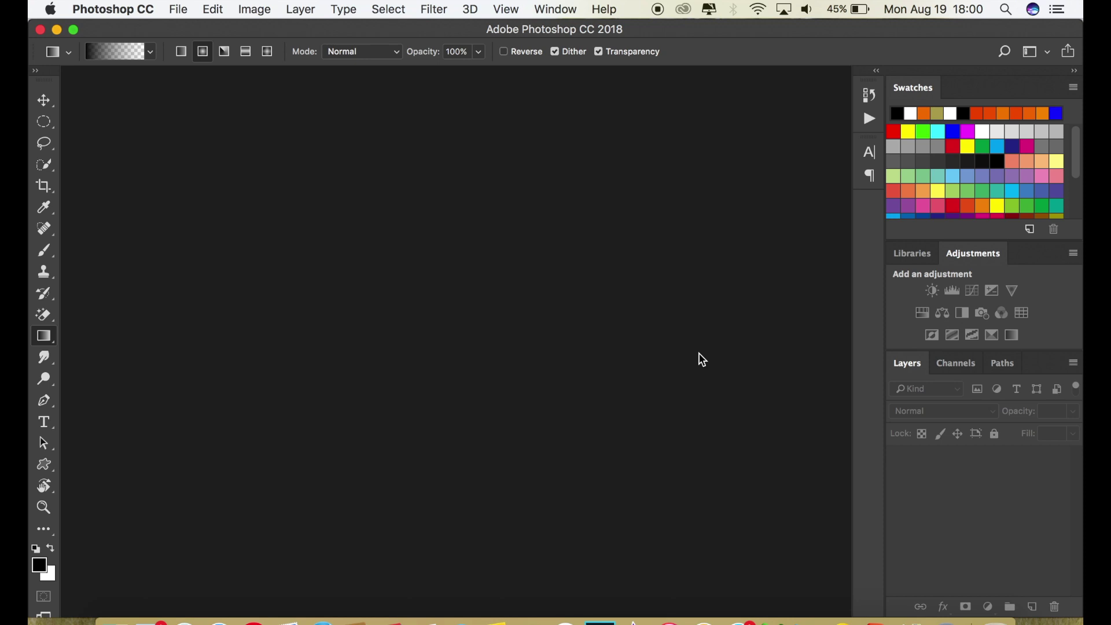
# Open the image IMG_0011.jpg from the Desktop folder.
pyautogui.click(180, 9)
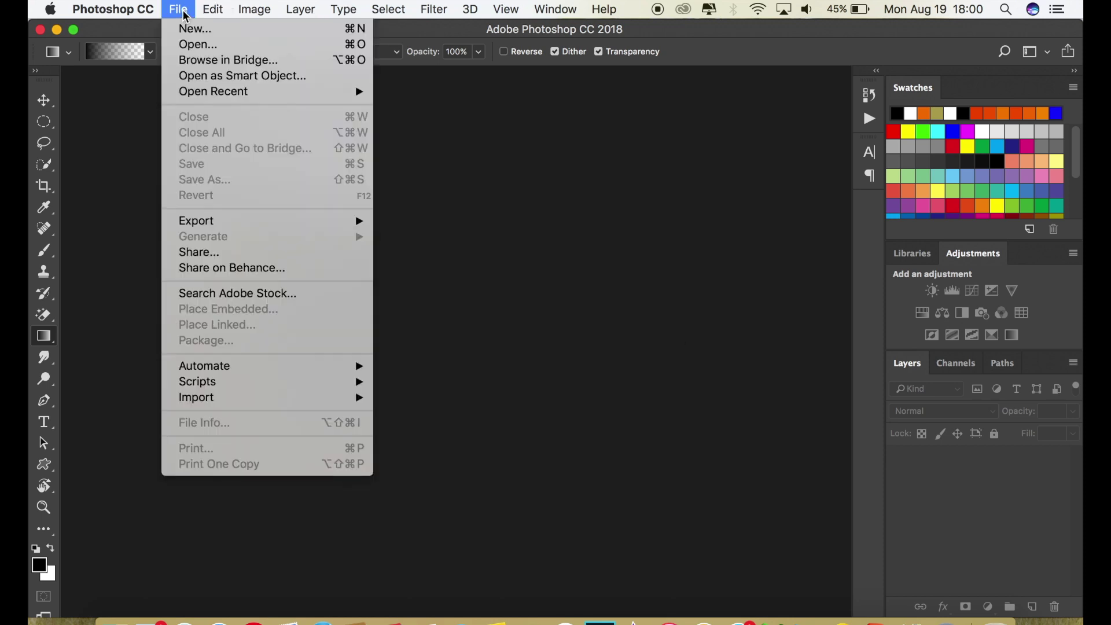
pyautogui.click(197, 45)
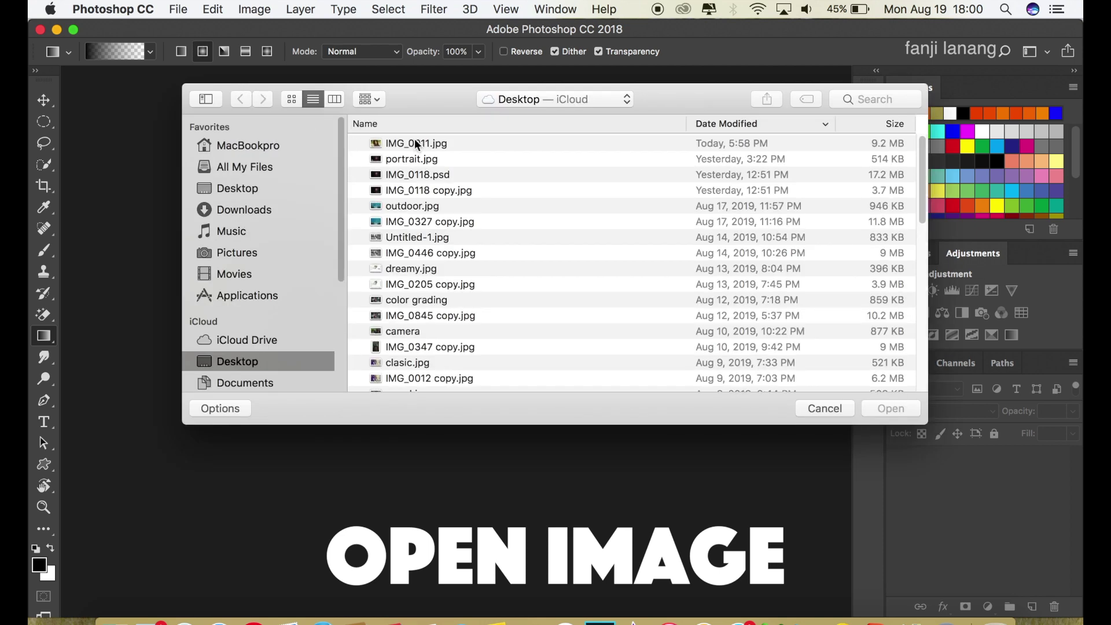
pyautogui.click(418, 145)
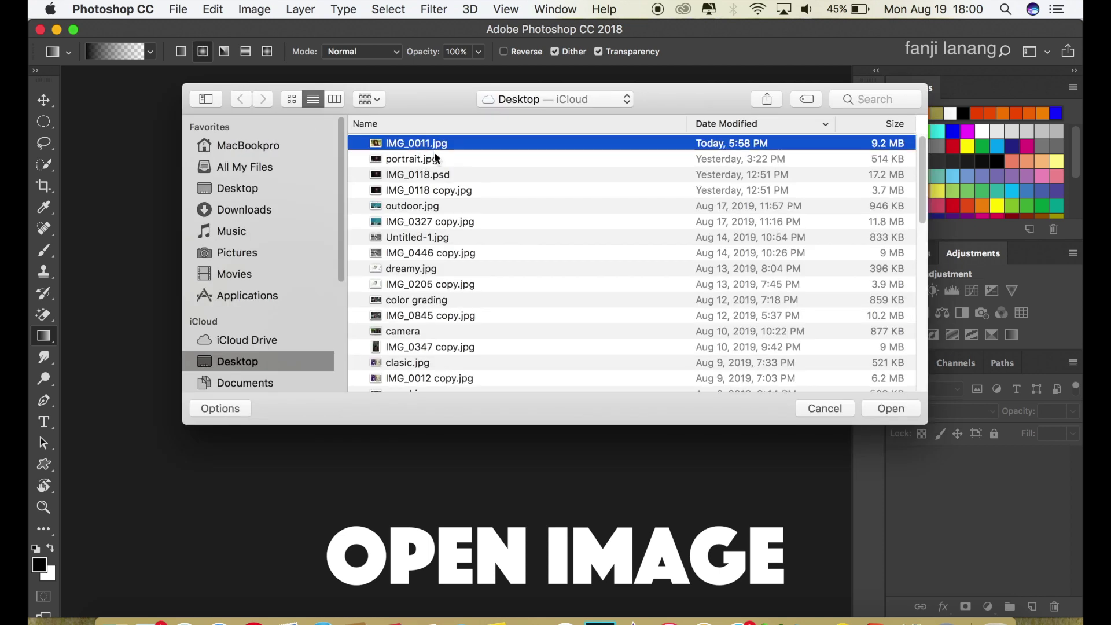
pyautogui.click(895, 411)
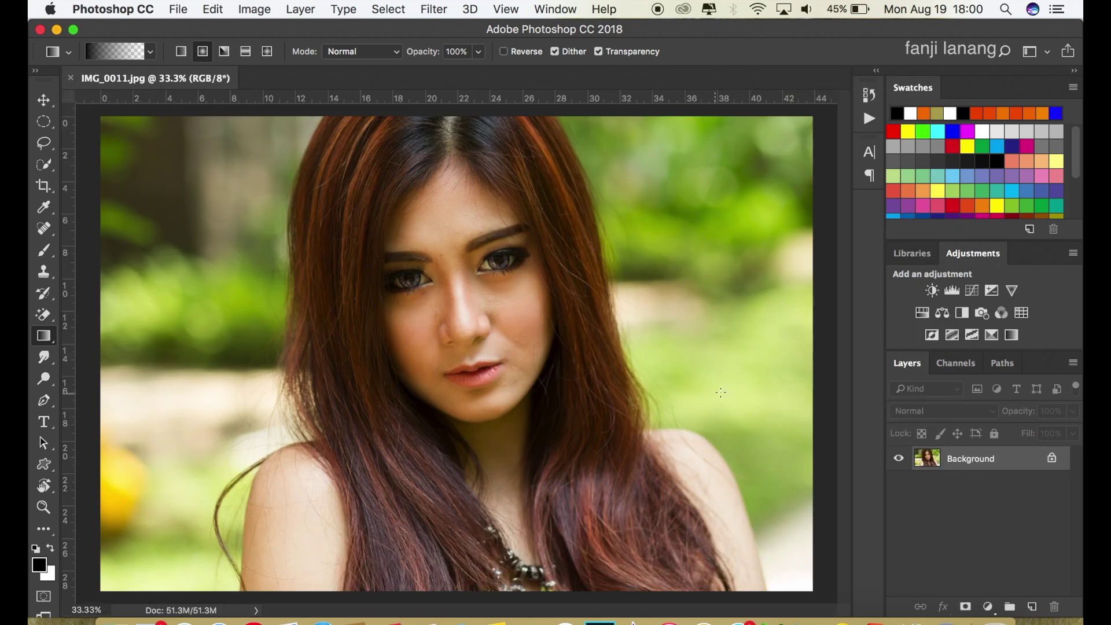
# Duplicate the Background layer and open the copy in the Camera Raw Filter.
pyautogui.moveTo(971, 462); pyautogui.dragTo(1034, 604)
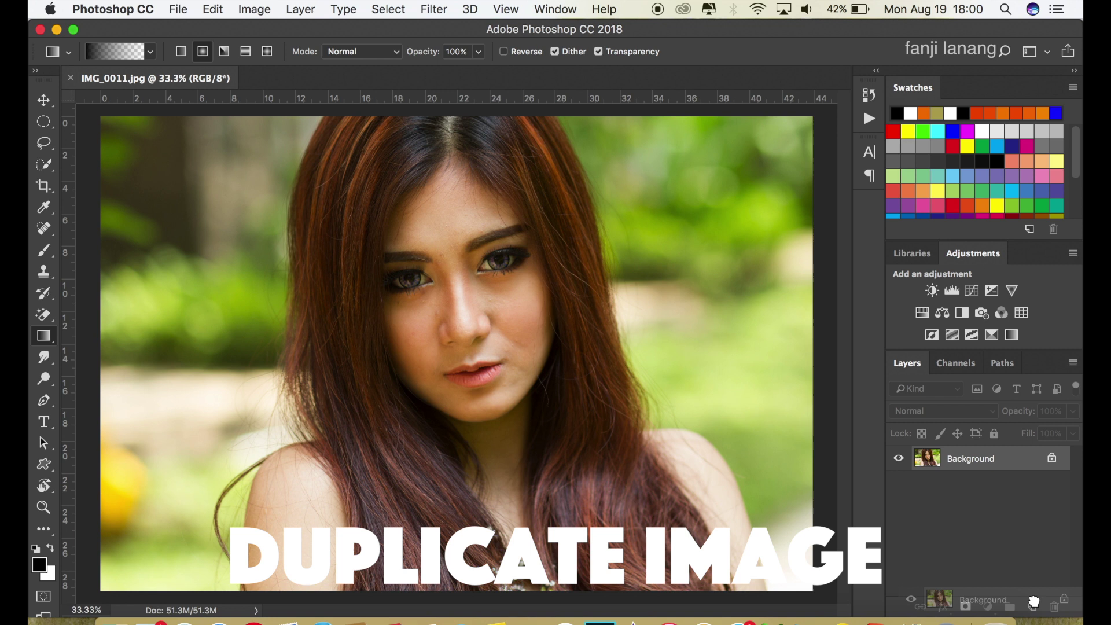
pyautogui.click(55, 101)
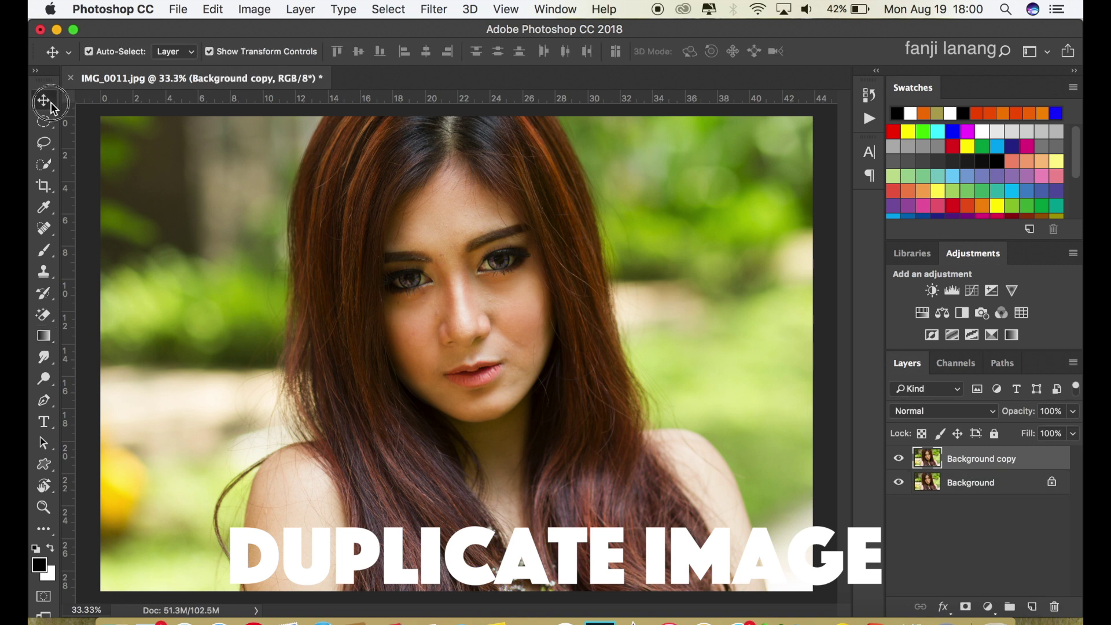
pyautogui.click(435, 11)
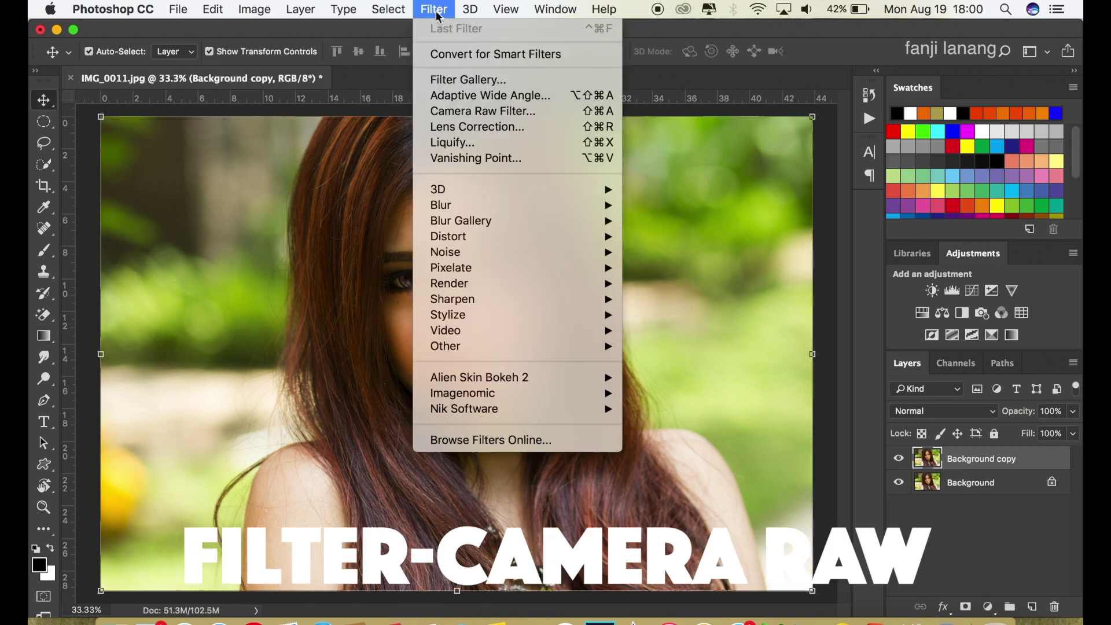
pyautogui.click(470, 113)
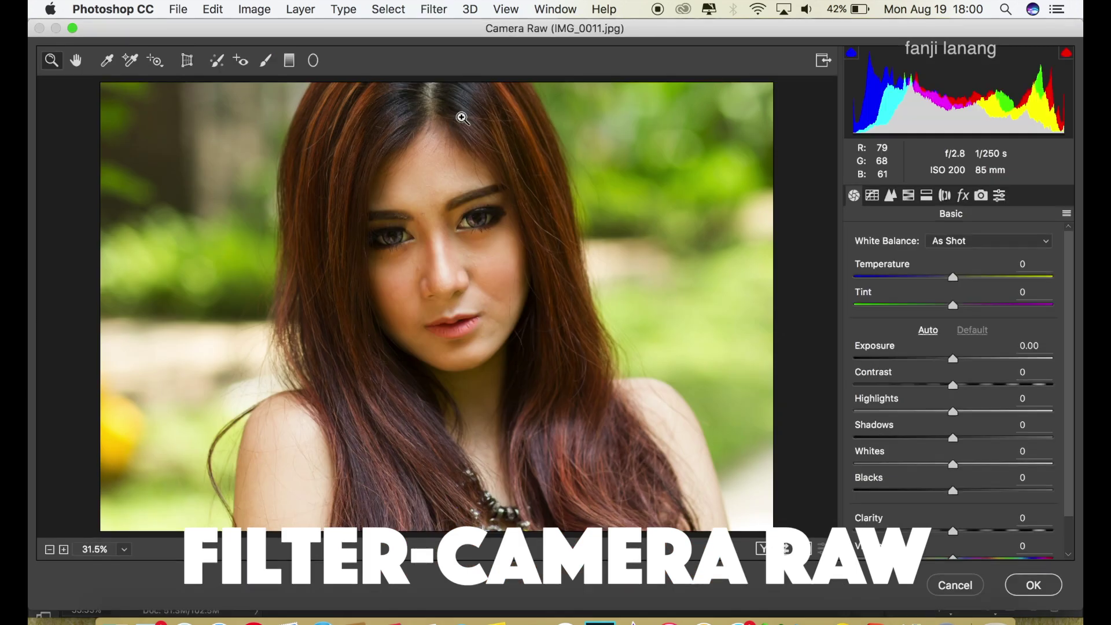
# Set the basic tonal adjustments to Contrast +30, Shadows +60, Blacks -20 and Clarity -6.
pyautogui.click(1032, 373)
pyautogui.write('3')
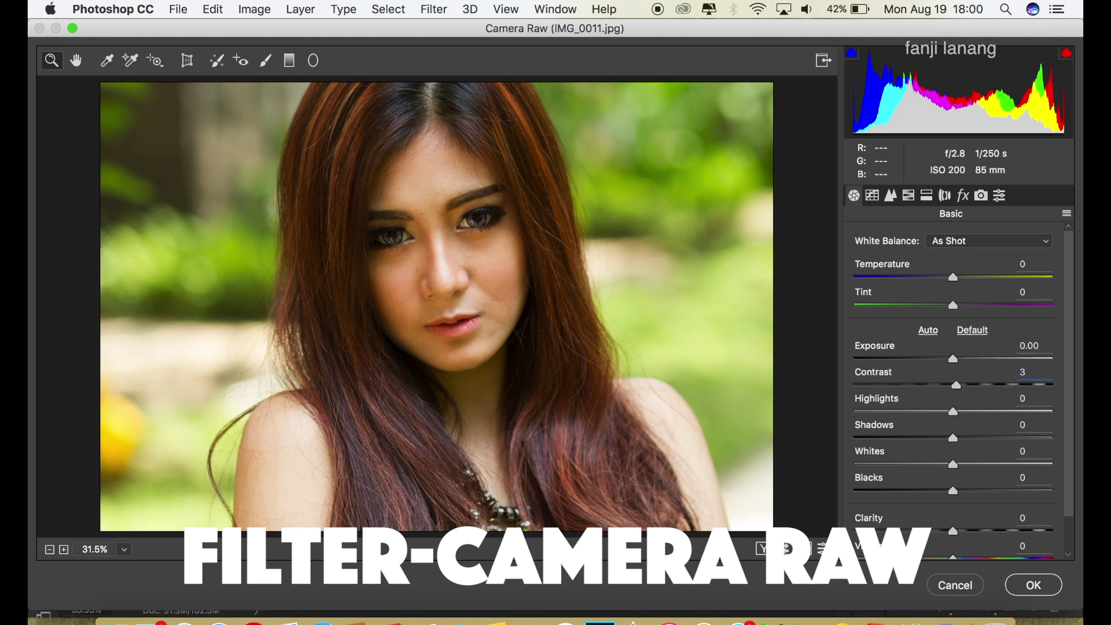
pyautogui.write('0')
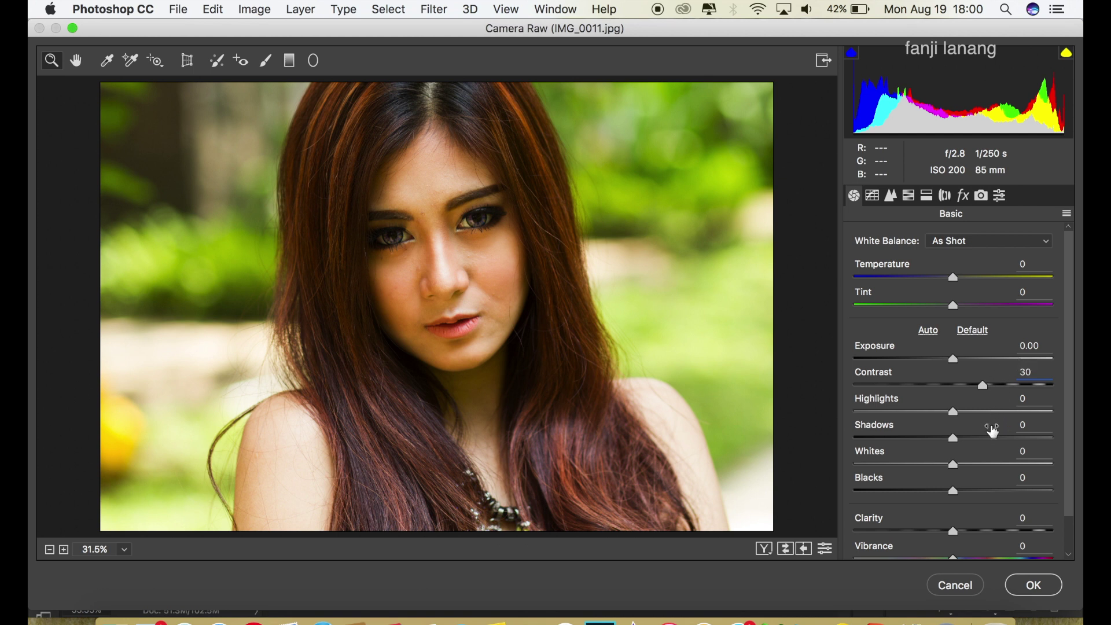
pyautogui.moveTo(1001, 438); pyautogui.dragTo(1015, 446)
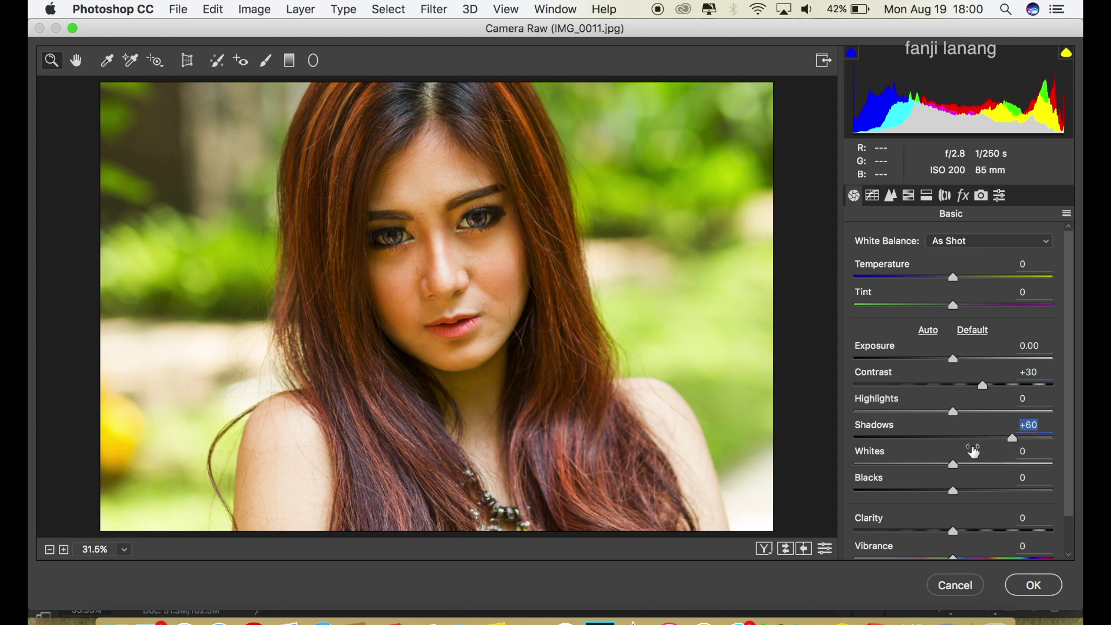
pyautogui.moveTo(944, 496); pyautogui.dragTo(934, 501)
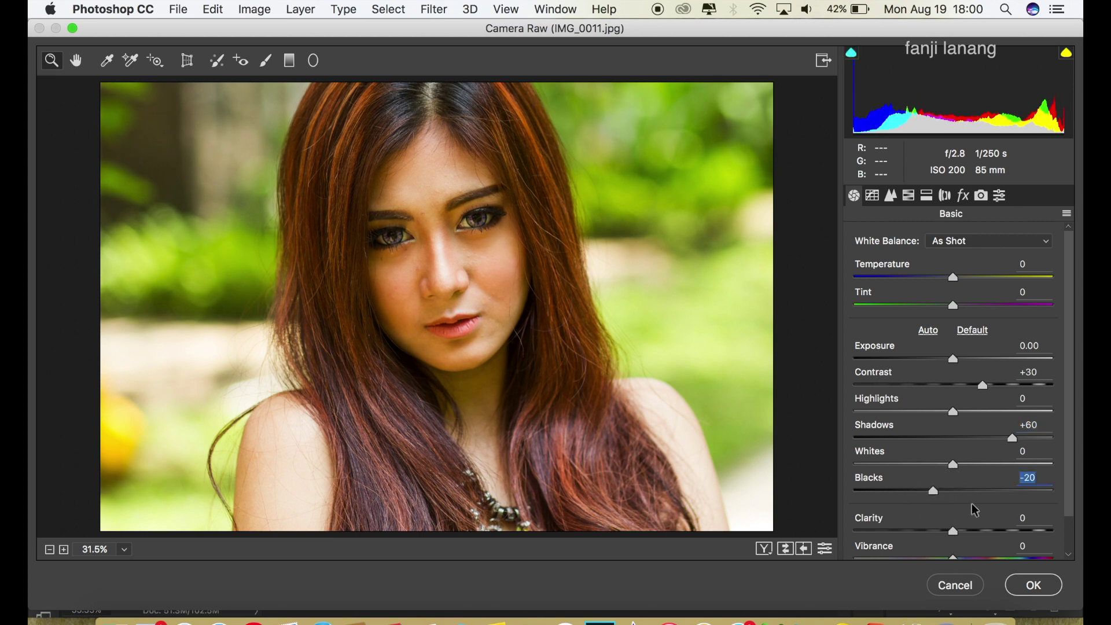
pyautogui.scroll(-2, 1065, 498)
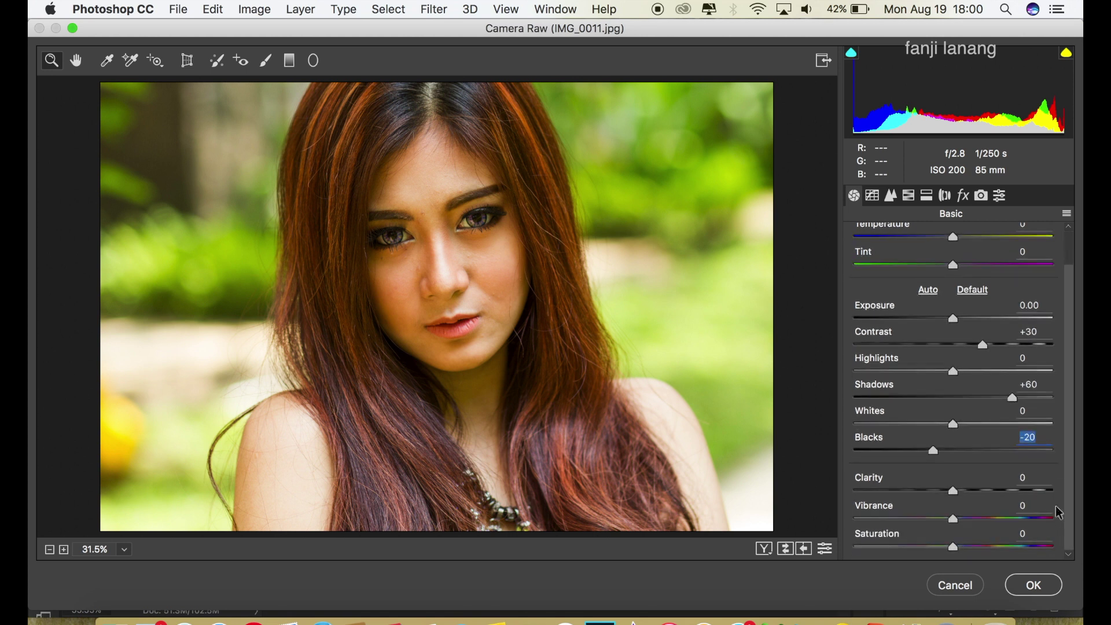
pyautogui.moveTo(954, 496); pyautogui.dragTo(943, 490)
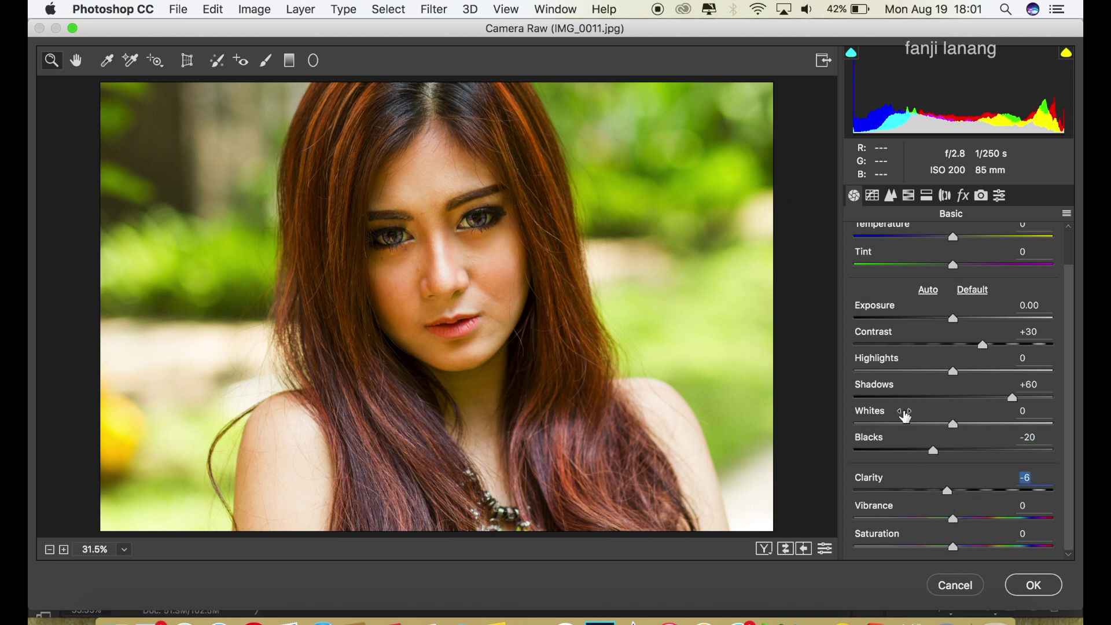
# Shift the HSL hue of Yellows to -100 and Greens to -100.
pyautogui.click(873, 195)
pyautogui.click(891, 196)
pyautogui.click(910, 196)
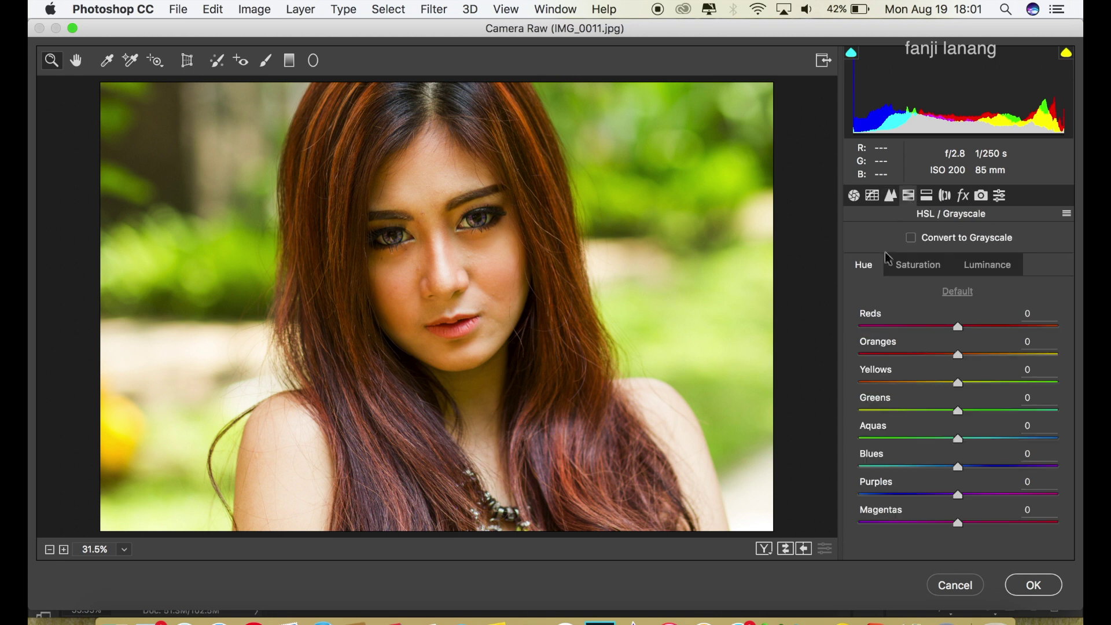
pyautogui.moveTo(957, 383); pyautogui.dragTo(834, 395)
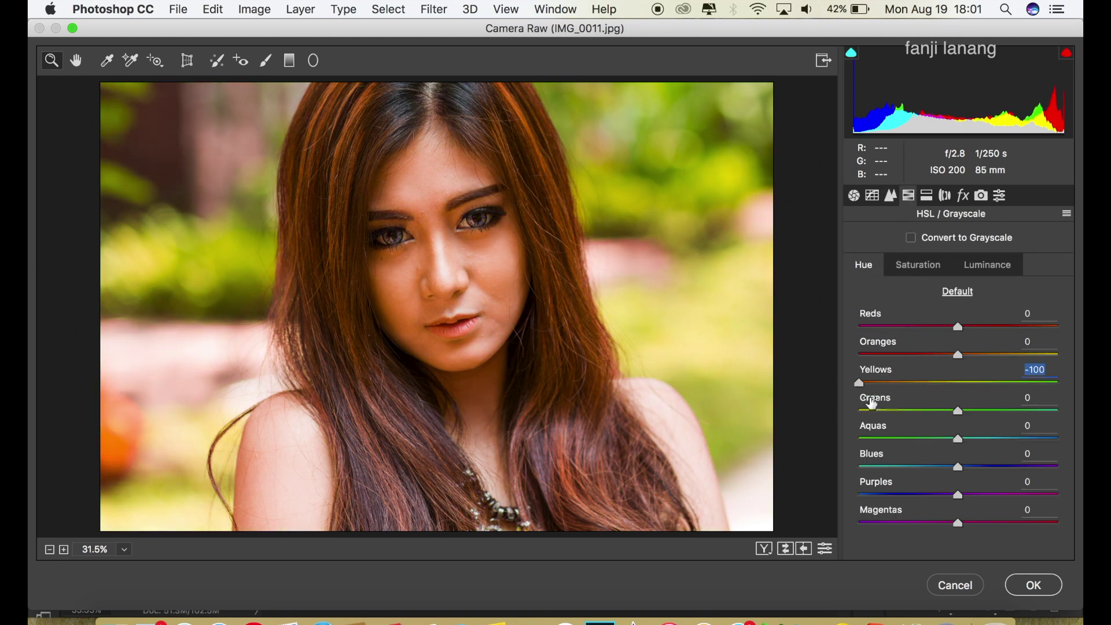
pyautogui.moveTo(950, 411); pyautogui.dragTo(845, 415)
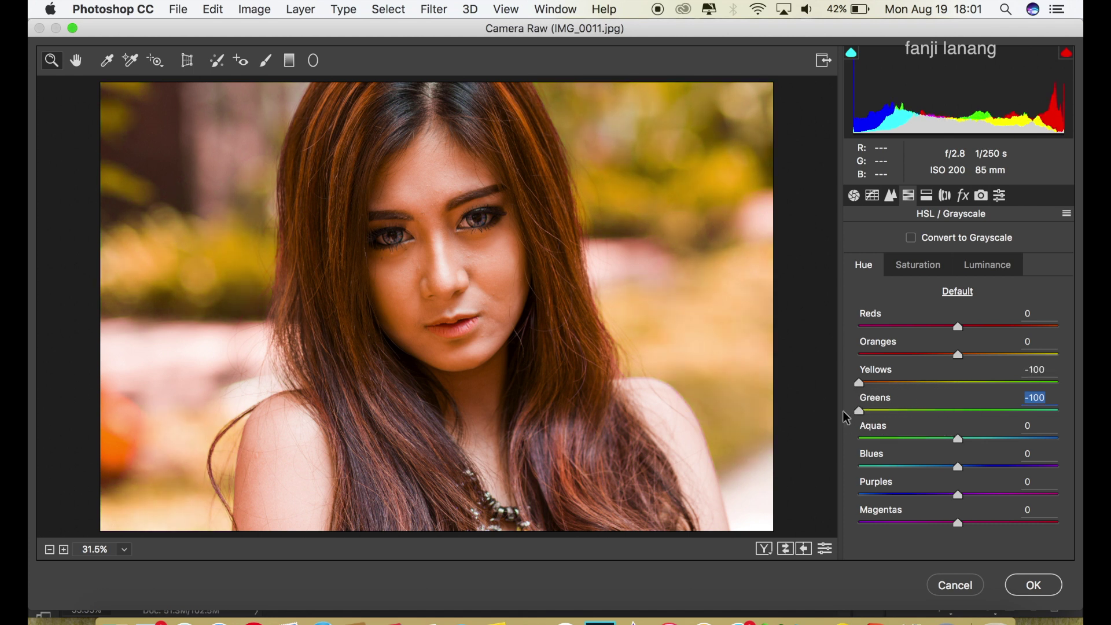
# Split-tone the highlights with Hue 195 and Saturation 11.
pyautogui.click(928, 197)
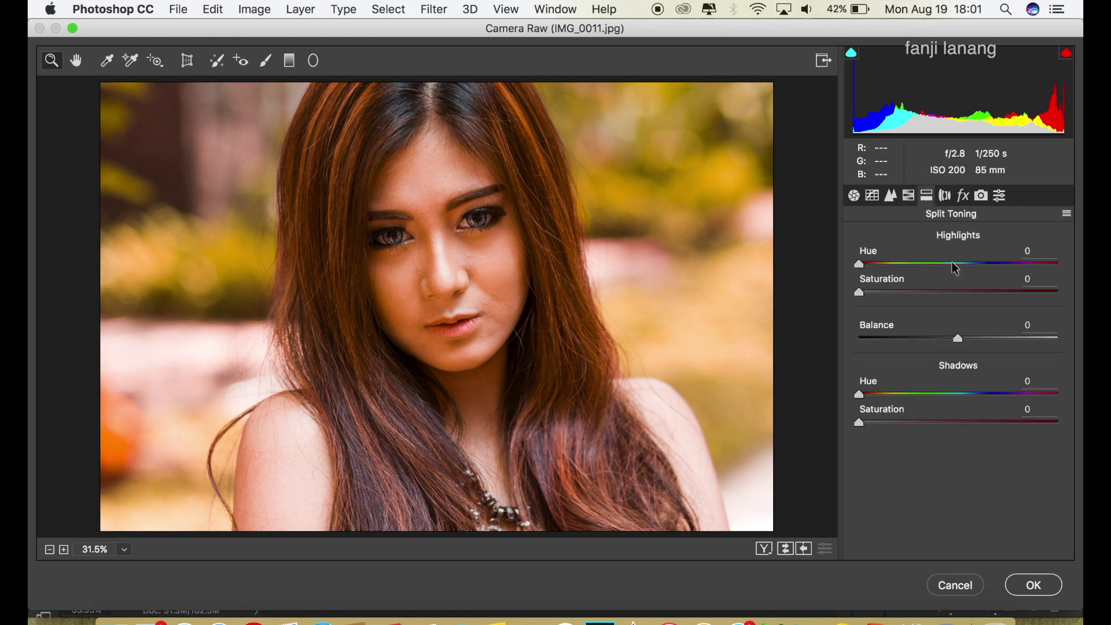
pyautogui.click(972, 270)
pyautogui.doubleClick(973, 269)
pyautogui.click(966, 265)
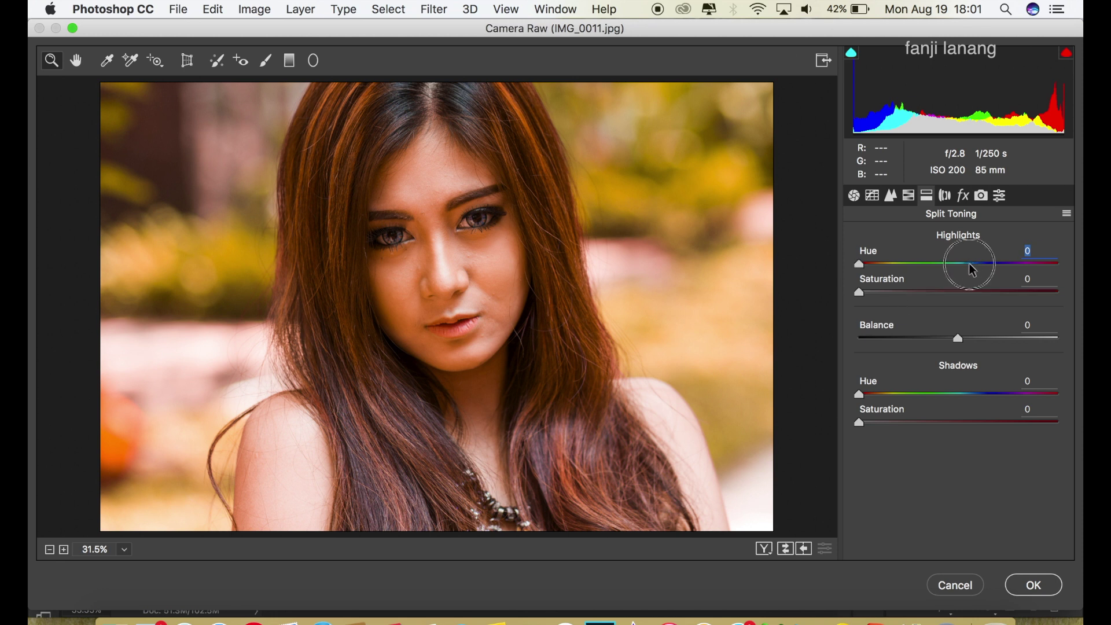
pyautogui.moveTo(968, 271); pyautogui.dragTo(967, 271)
pyautogui.moveTo(906, 293); pyautogui.dragTo(885, 313)
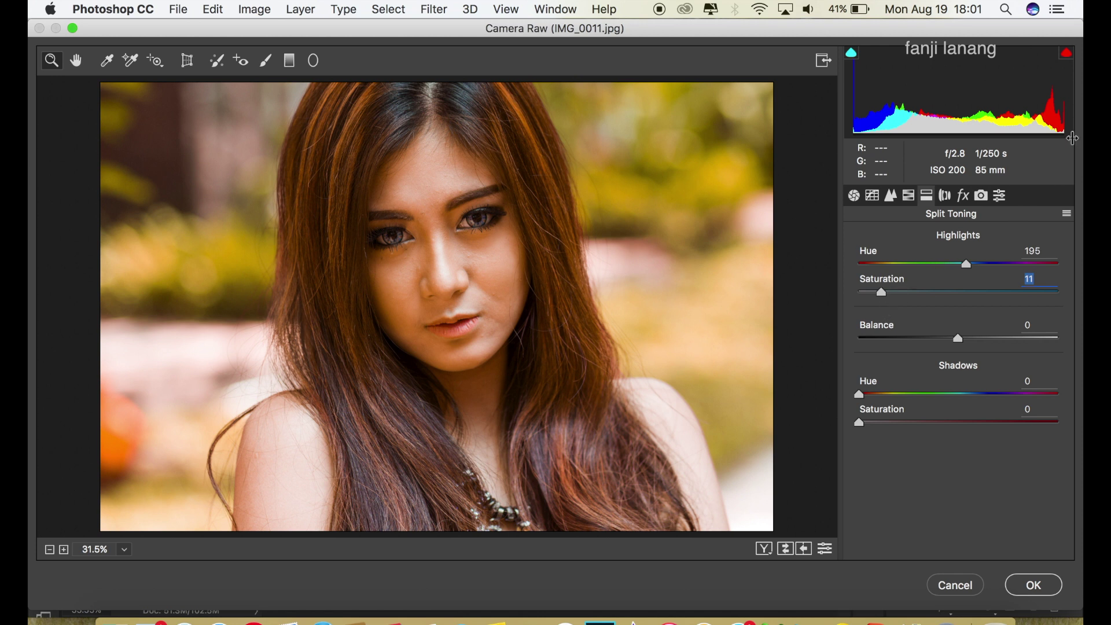
# Set the Green Primary hue to +75 in Camera Calibration, compare before and after, and apply the Camera Raw filter.
pyautogui.click(948, 197)
pyautogui.click(964, 197)
pyautogui.click(981, 196)
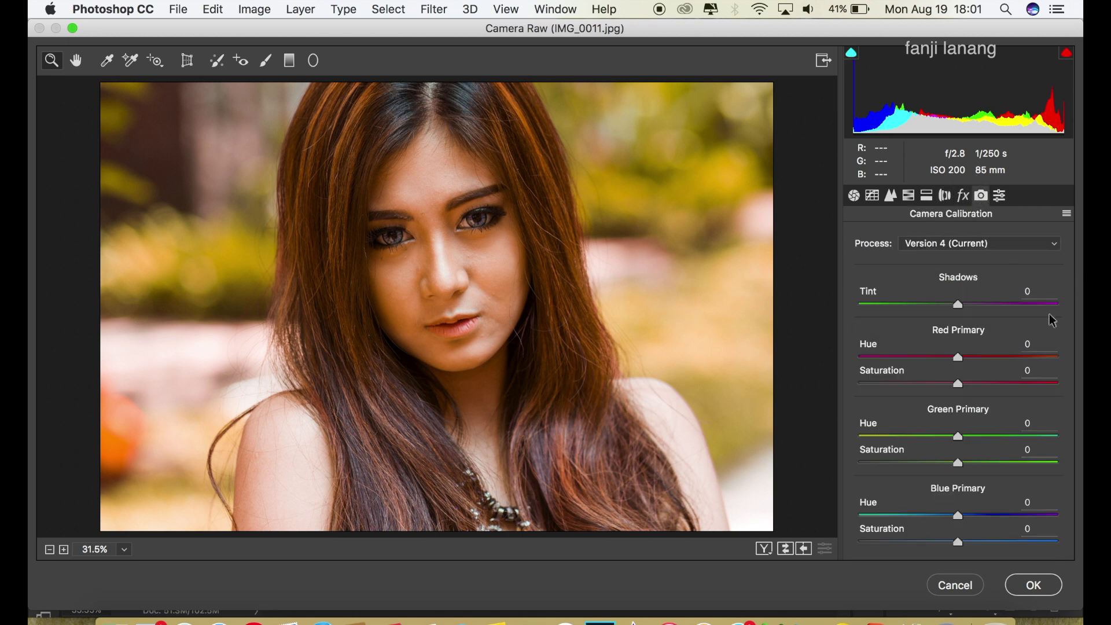
pyautogui.moveTo(1009, 439); pyautogui.dragTo(1034, 454)
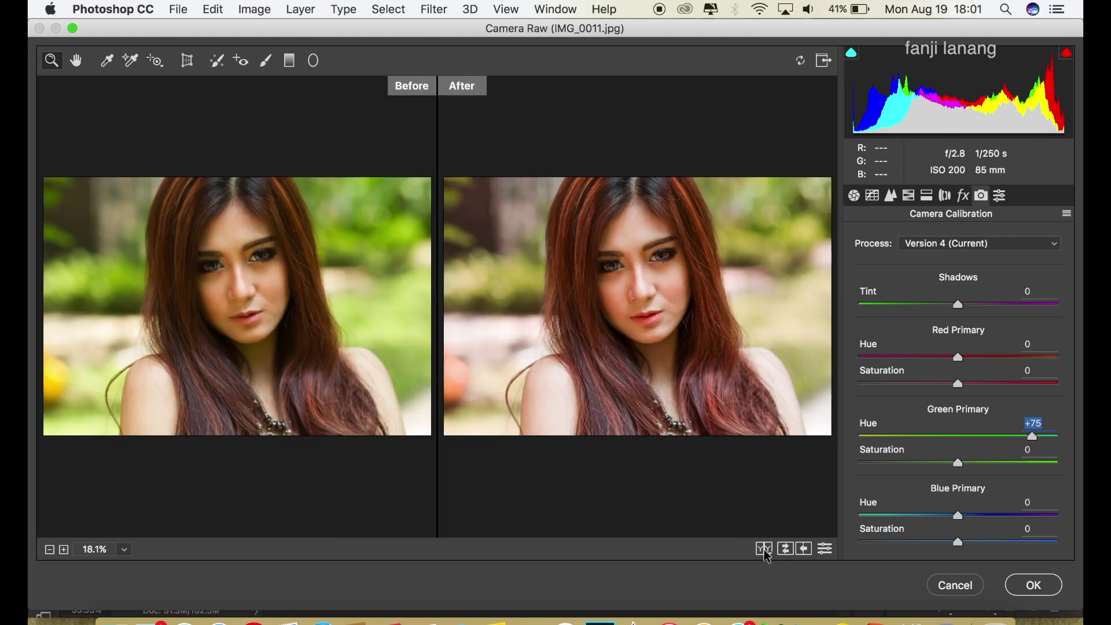
pyautogui.click(764, 549)
pyautogui.click(1033, 586)
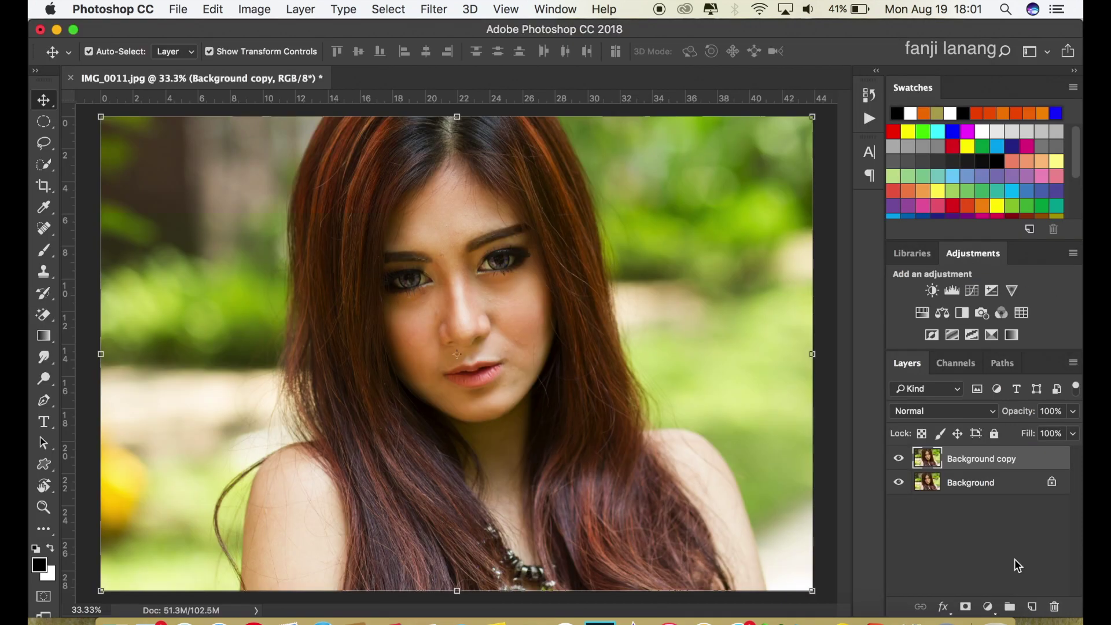
# Add a blank layer above the background copy and activate the Gradient tool with the Foreground to Transparent gradient.
pyautogui.click(1033, 608)
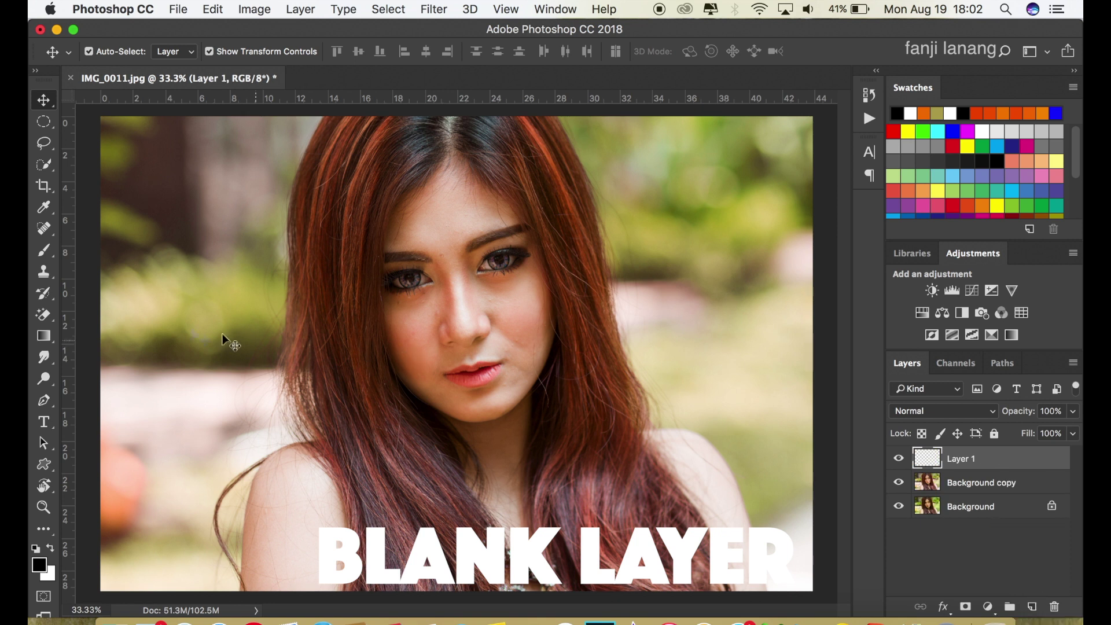
pyautogui.moveTo(52, 334); pyautogui.dragTo(81, 335)
pyautogui.click(128, 53)
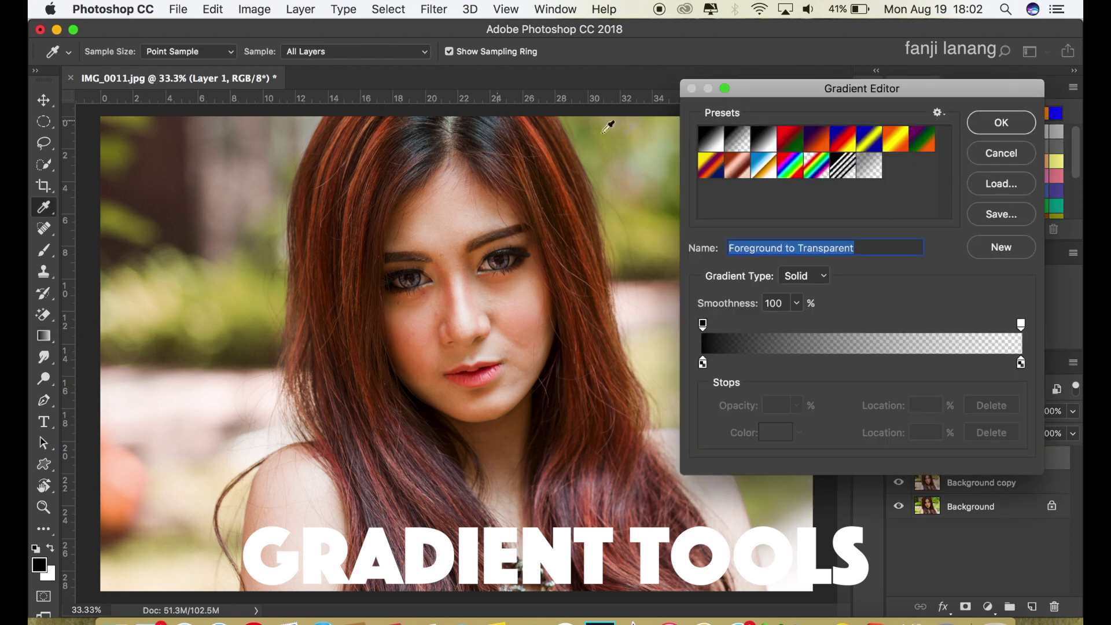
pyautogui.click(981, 120)
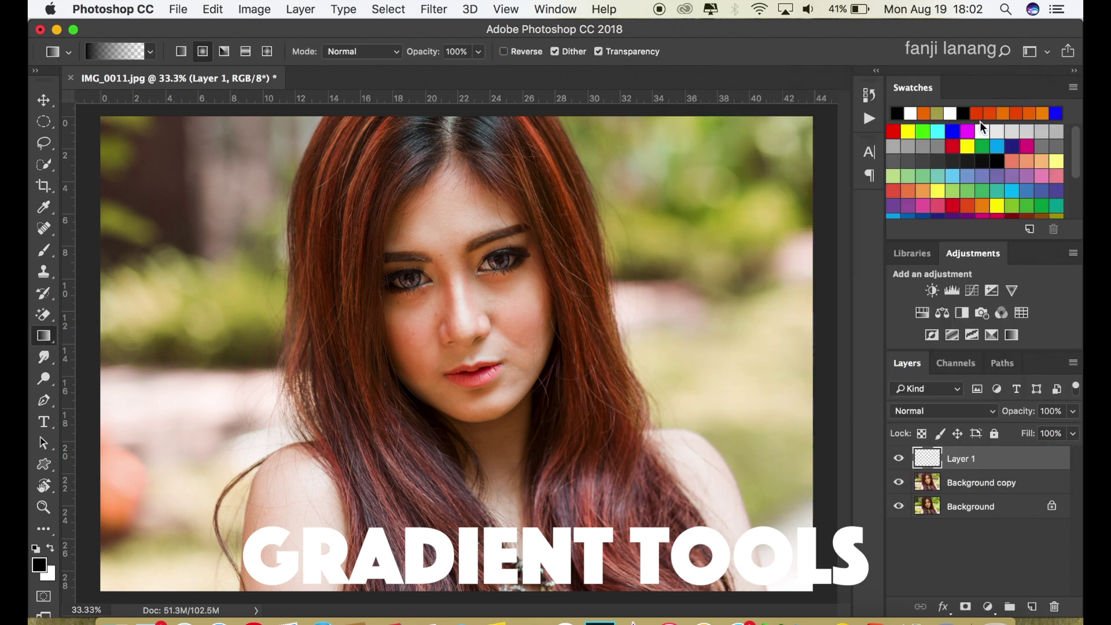
# Set the foreground colour to orange, hex ff9600.
pyautogui.click(40, 565)
pyautogui.click(843, 178)
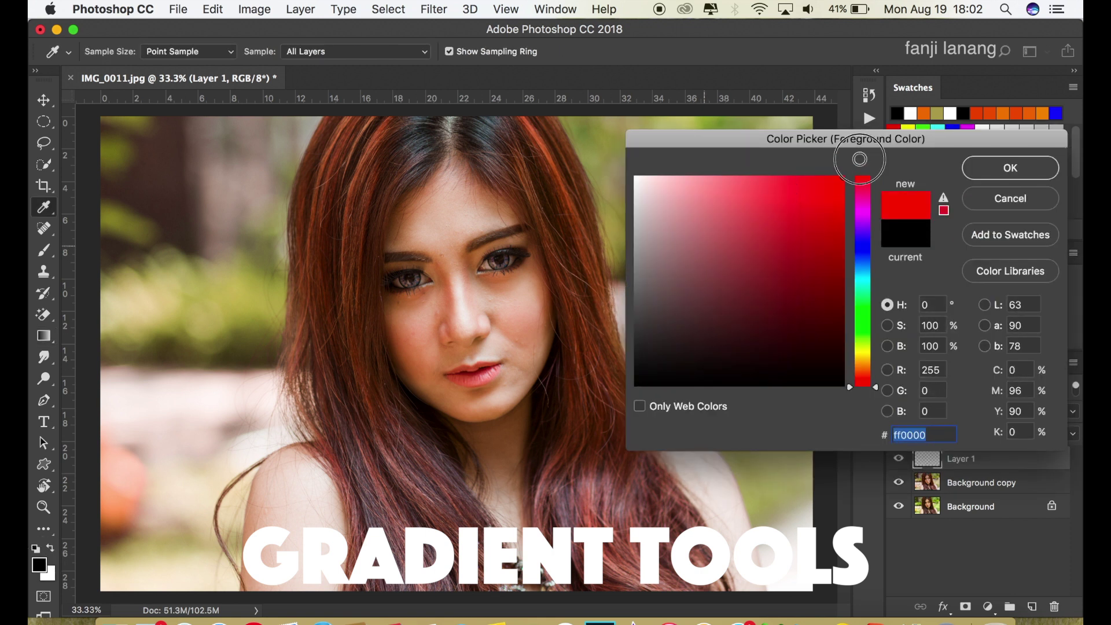
pyautogui.click(865, 363)
pyautogui.moveTo(865, 367); pyautogui.dragTo(868, 371)
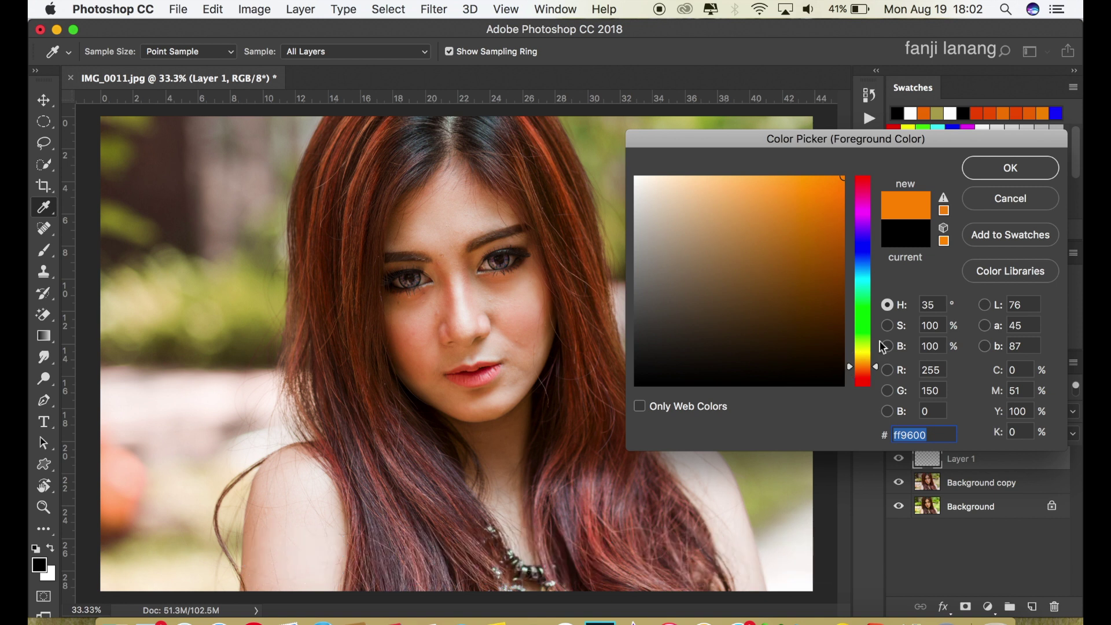
pyautogui.click(936, 434)
pyautogui.click(1010, 168)
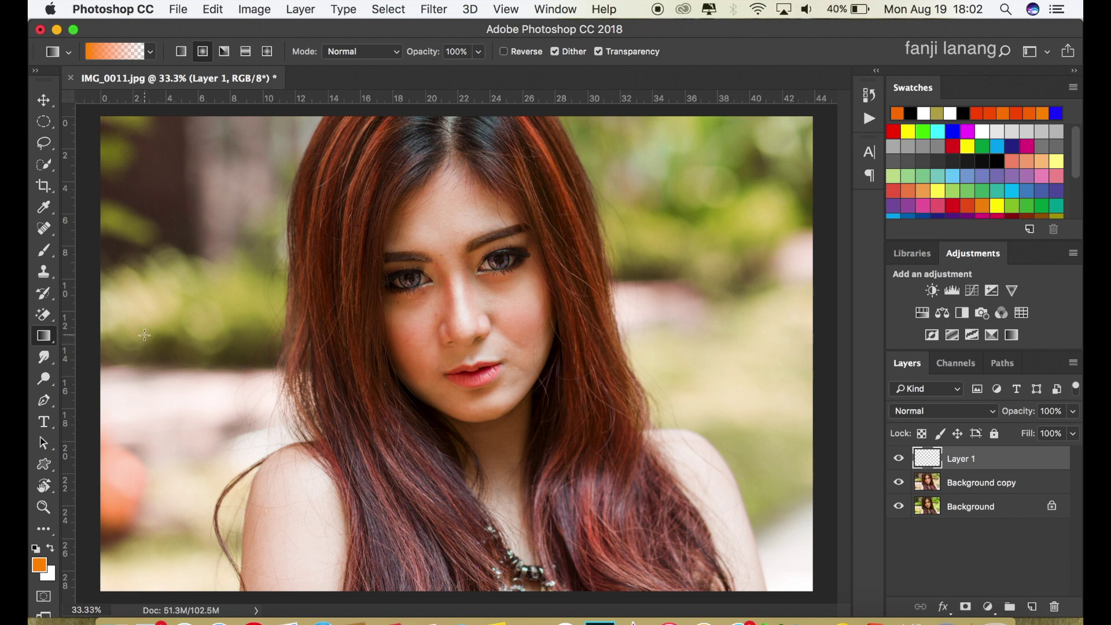
# Draw orange radial gradients over the background on both sides of the woman and set that layer's blend mode to Screen.
pyautogui.moveTo(139, 322); pyautogui.dragTo(328, 432)
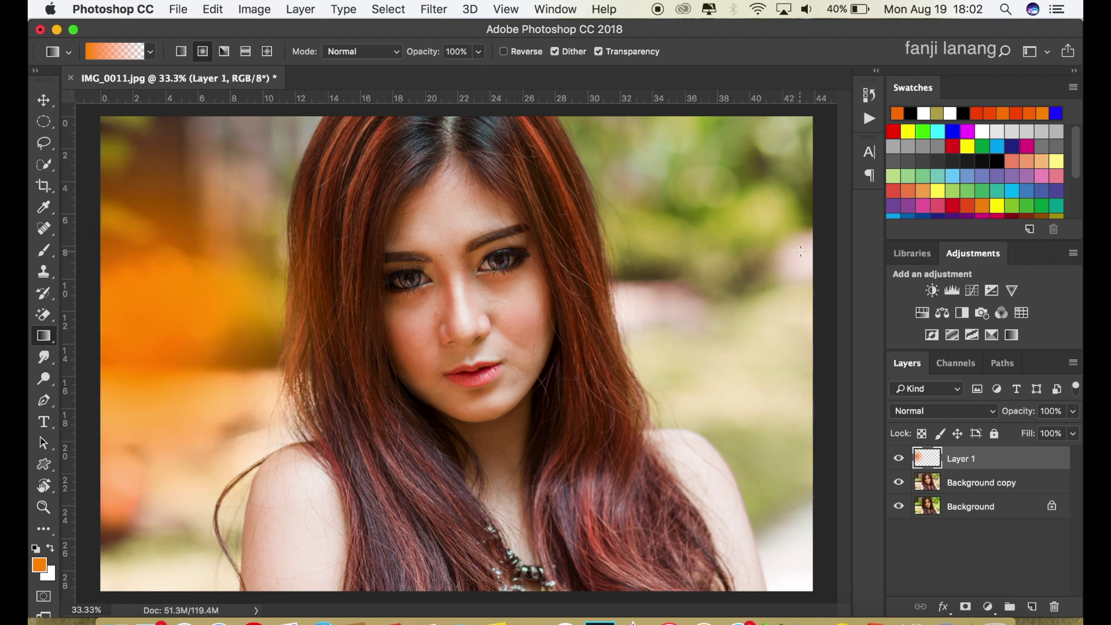
pyautogui.moveTo(805, 244); pyautogui.dragTo(612, 382)
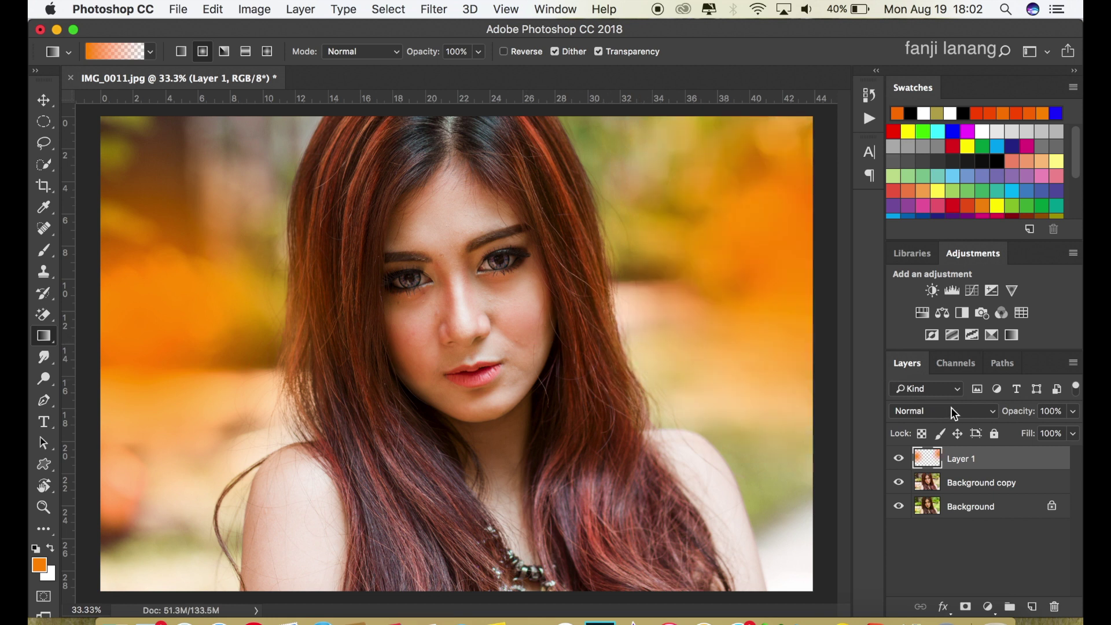
pyautogui.click(950, 408)
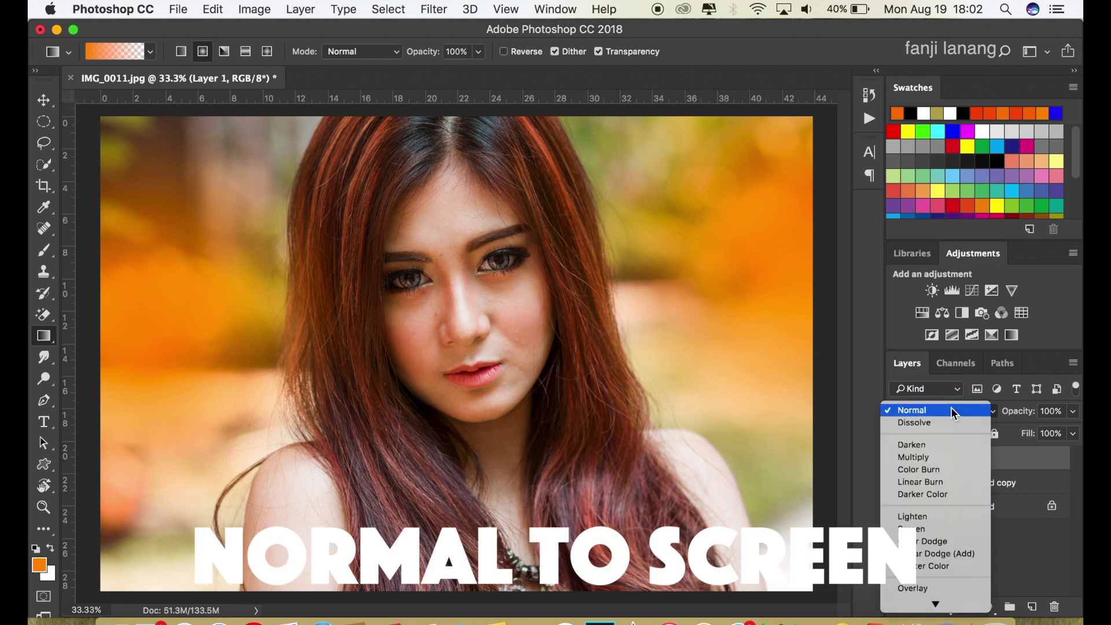
pyautogui.click(923, 532)
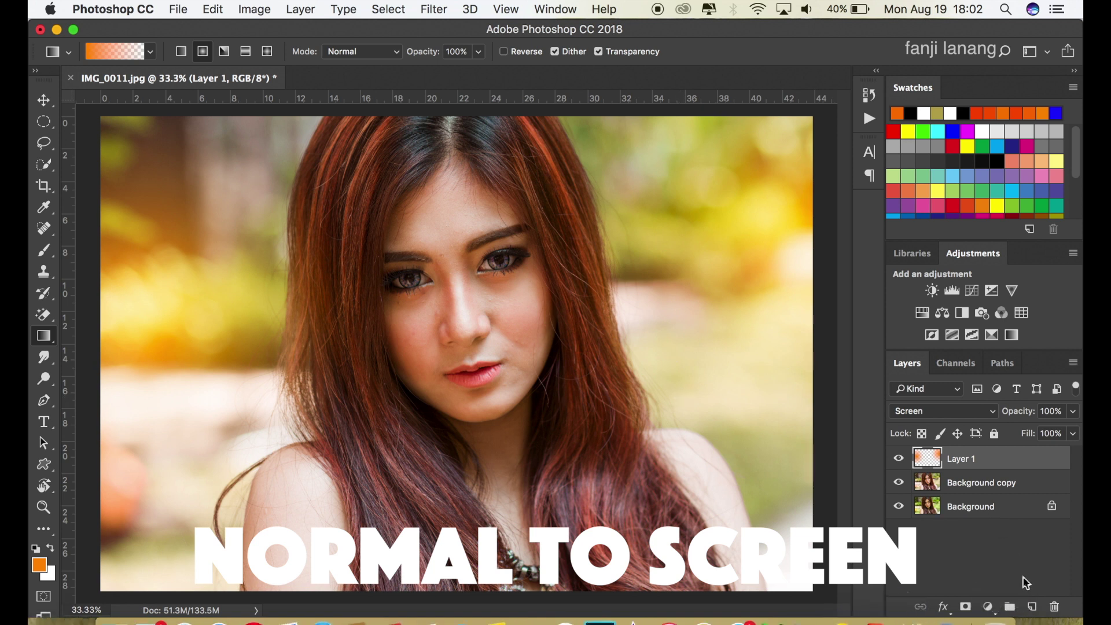
# Add a Selective Color adjustment layer above the gradient layer and set Cyan to -100% for the Reds.
pyautogui.click(988, 607)
pyautogui.click(1002, 575)
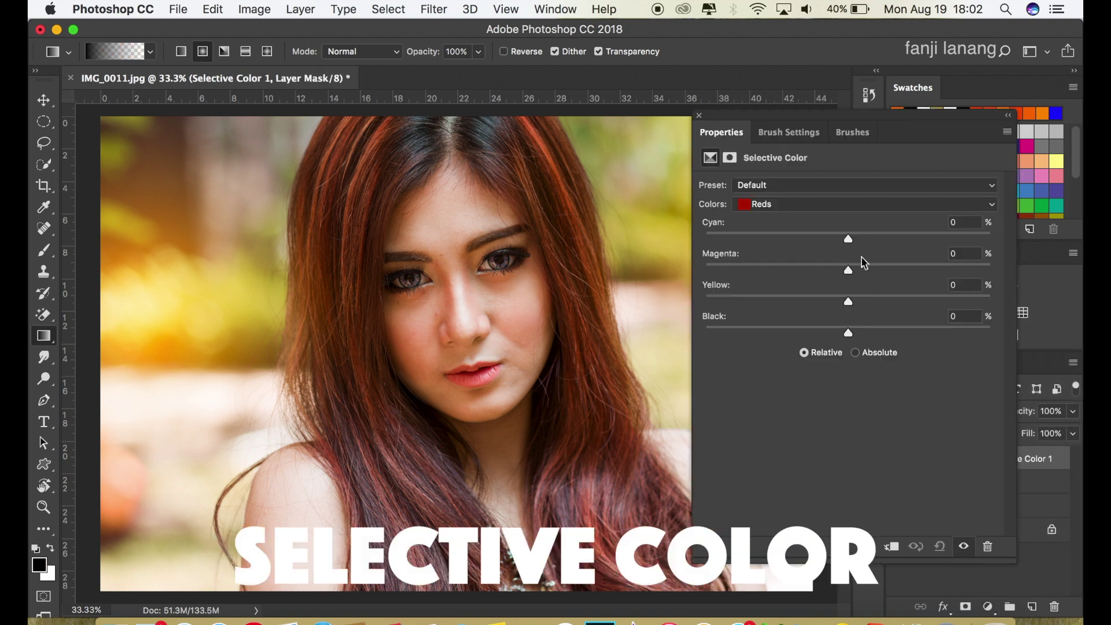
pyautogui.moveTo(848, 238); pyautogui.dragTo(710, 242)
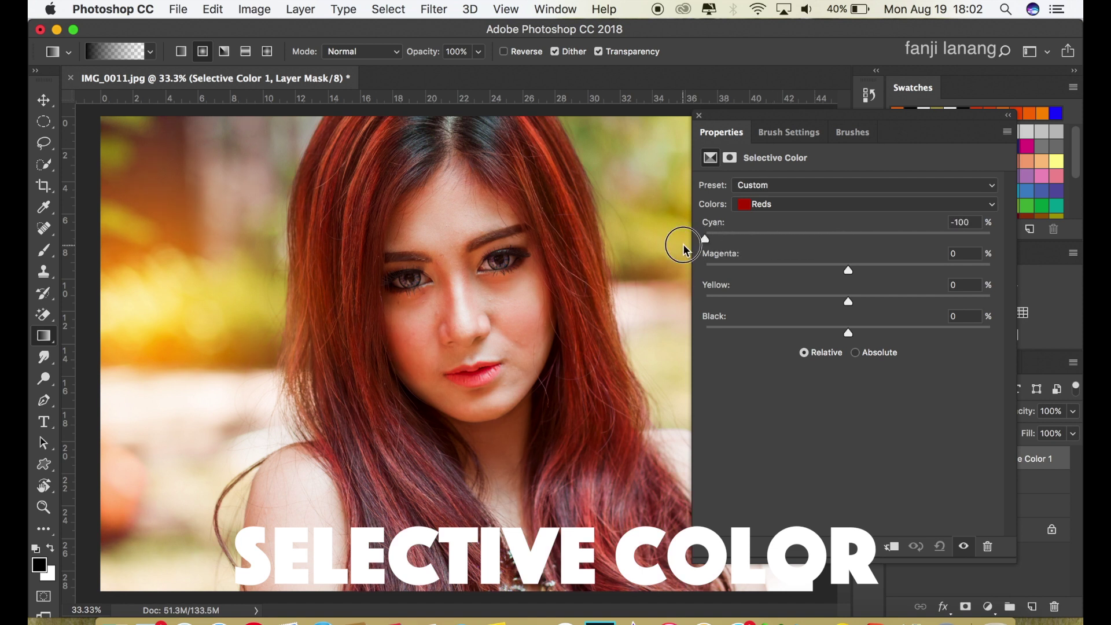
# Set Cyan and Yellow to -100% for the Yellows in Selective Color and compare the image with and without that adjustment.
pyautogui.click(816, 205)
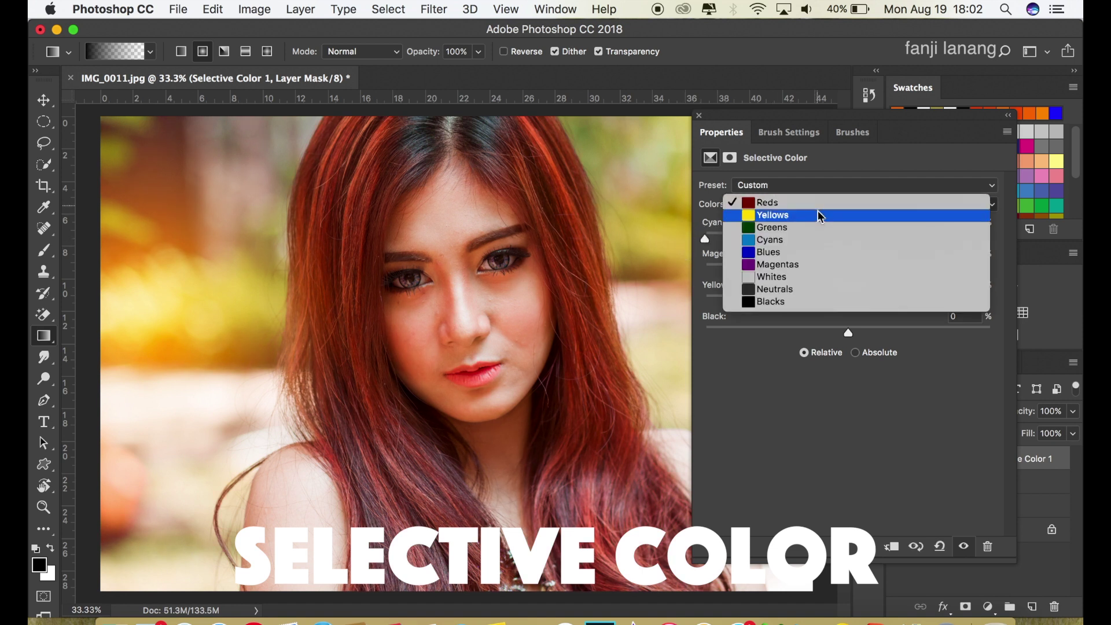
pyautogui.click(820, 214)
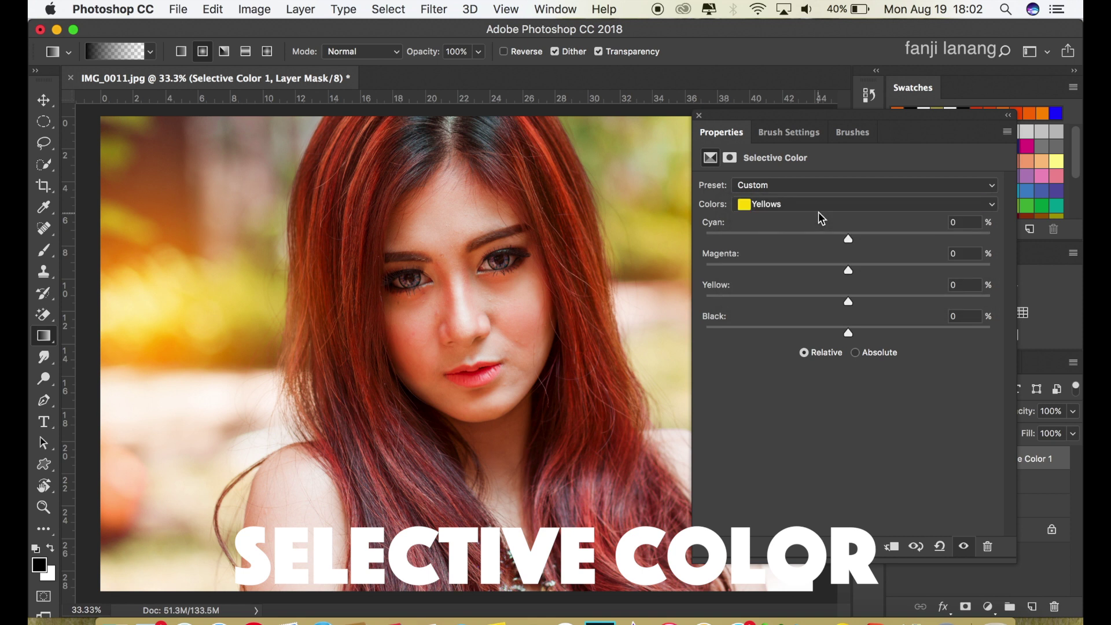
pyautogui.moveTo(823, 239); pyautogui.dragTo(697, 246)
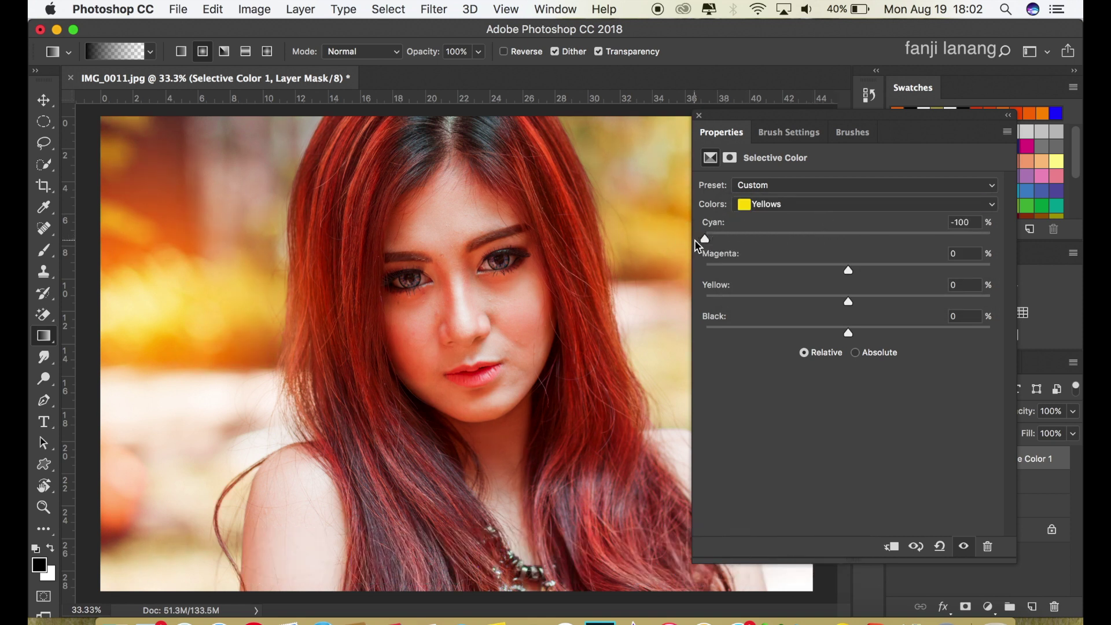
pyautogui.moveTo(760, 296); pyautogui.dragTo(697, 304)
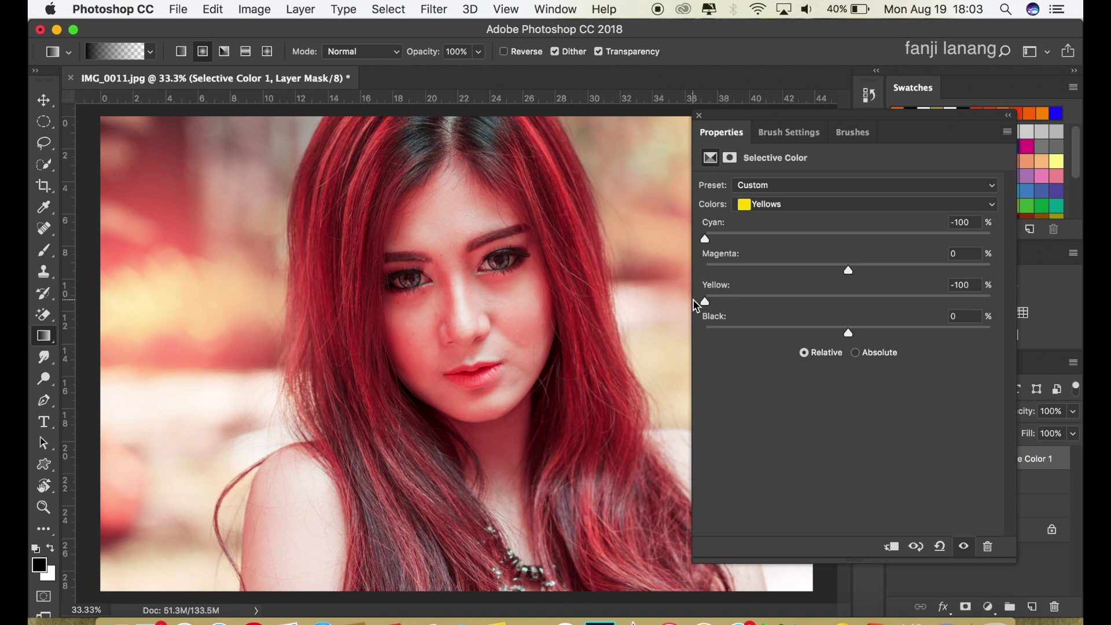
pyautogui.click(699, 116)
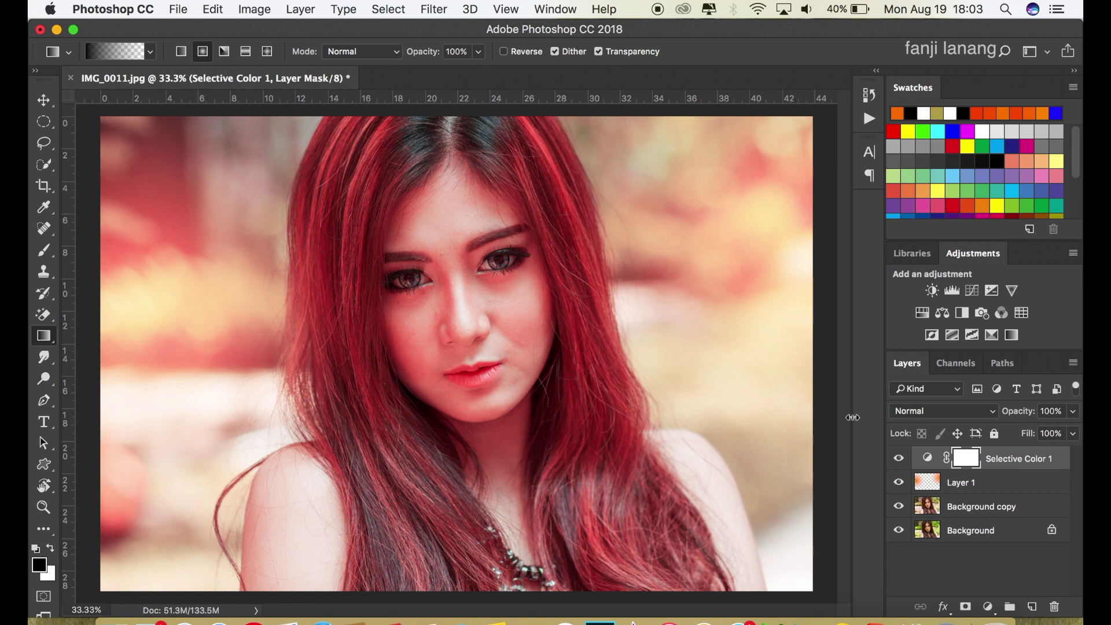
pyautogui.click(899, 460)
pyautogui.click(899, 460)
# Add a Hue/Saturation adjustment layer and set the Master hue to +10.
pyautogui.click(992, 608)
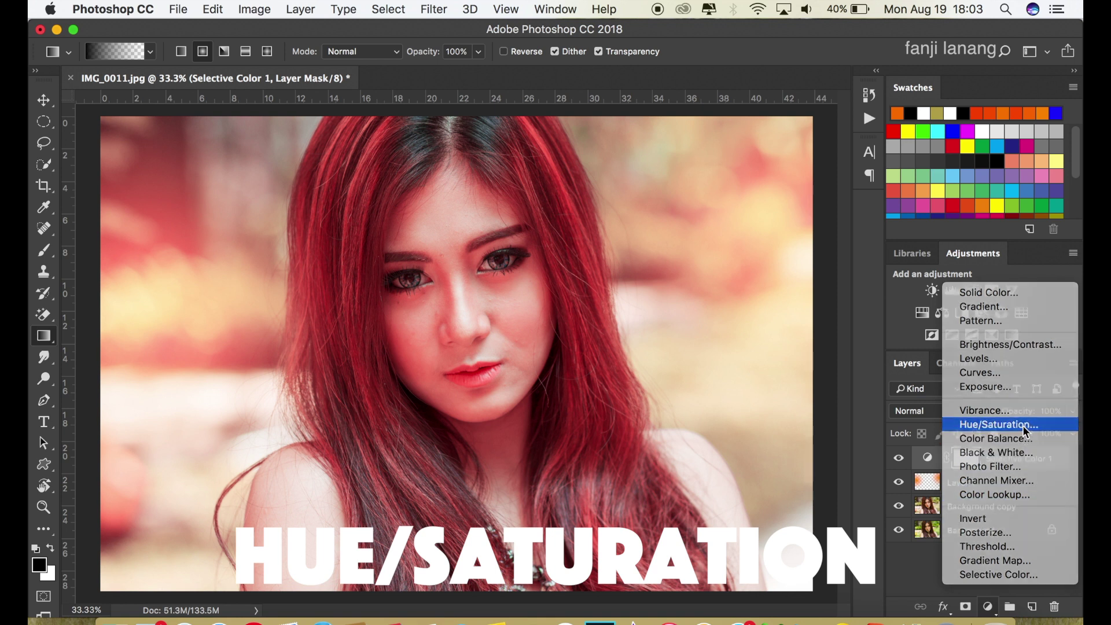
pyautogui.click(1026, 426)
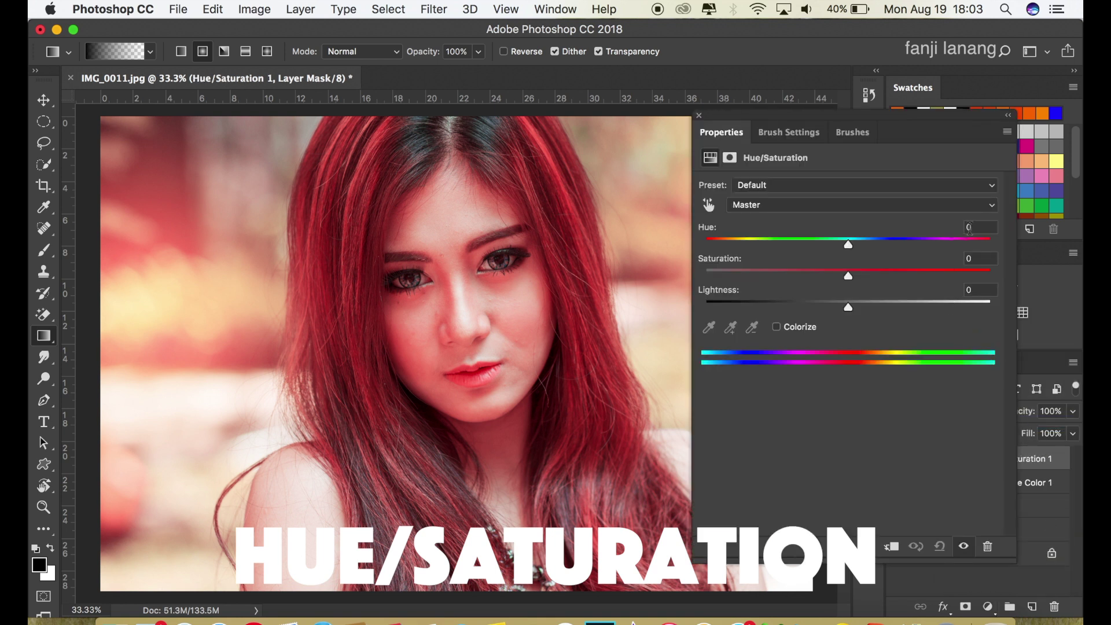
pyautogui.moveTo(850, 244); pyautogui.dragTo(863, 249)
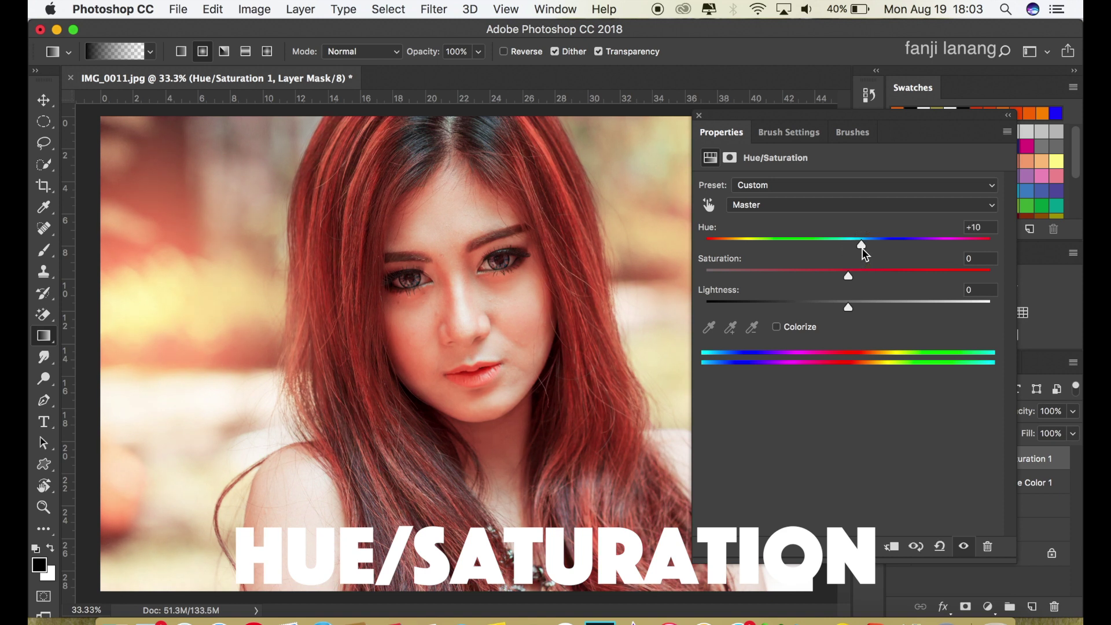
# Lower the Lightness of the Reds range slightly in the Hue/Saturation adjustment.
pyautogui.click(861, 206)
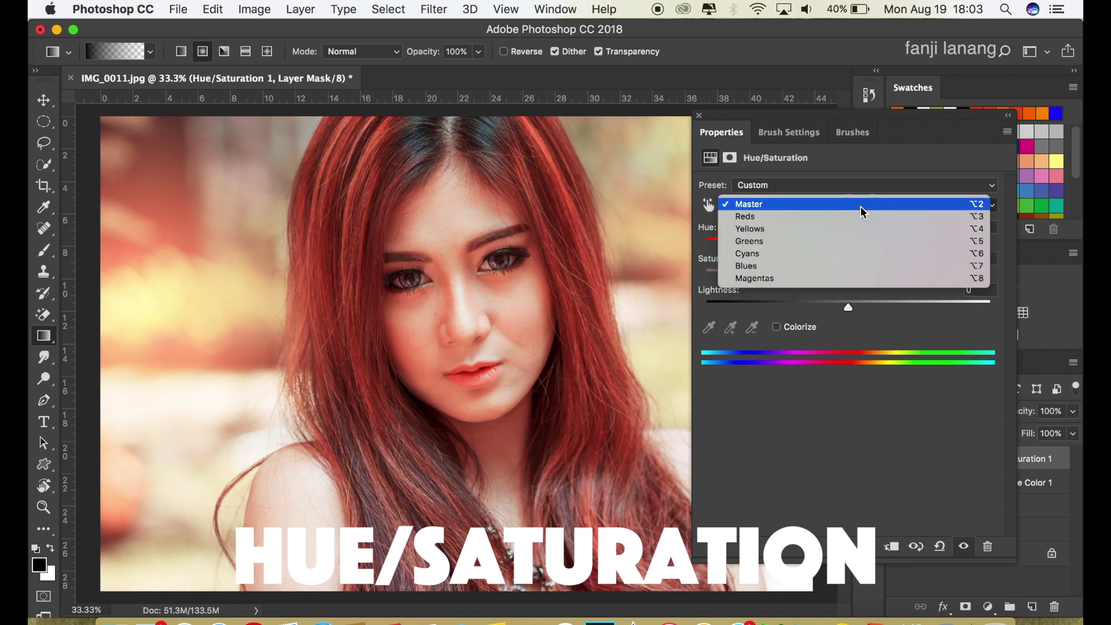
pyautogui.click(865, 205)
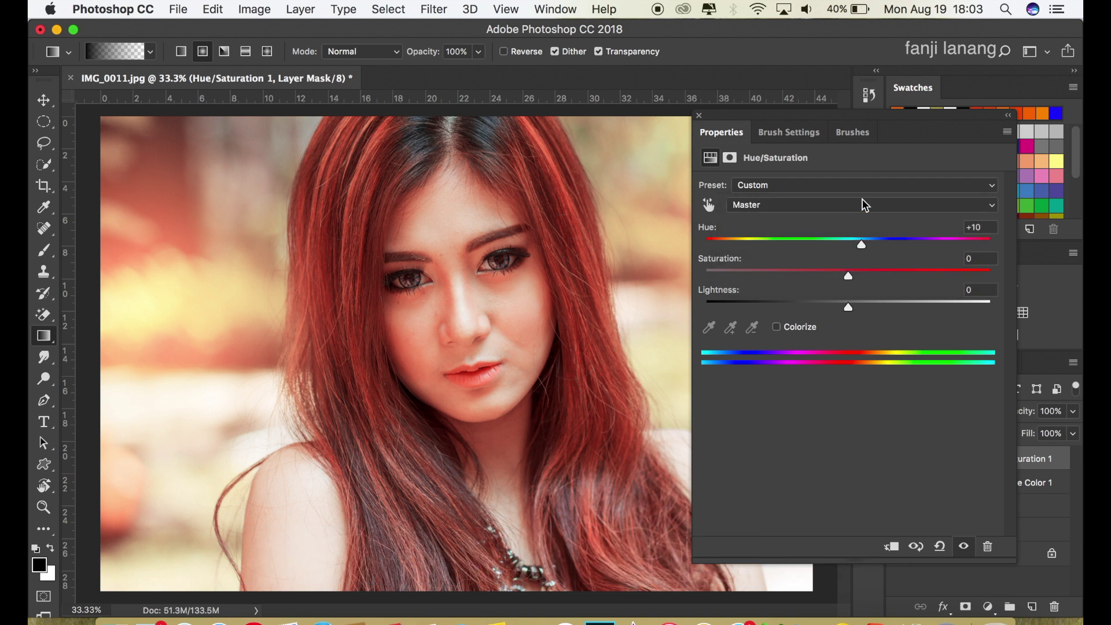
pyautogui.click(865, 205)
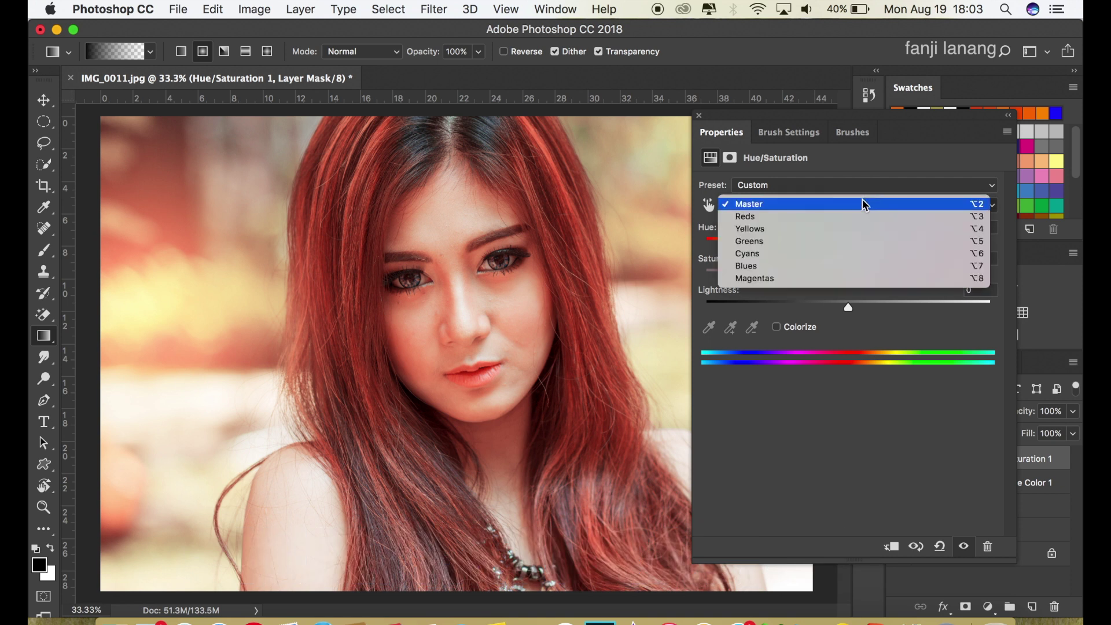
pyautogui.click(751, 219)
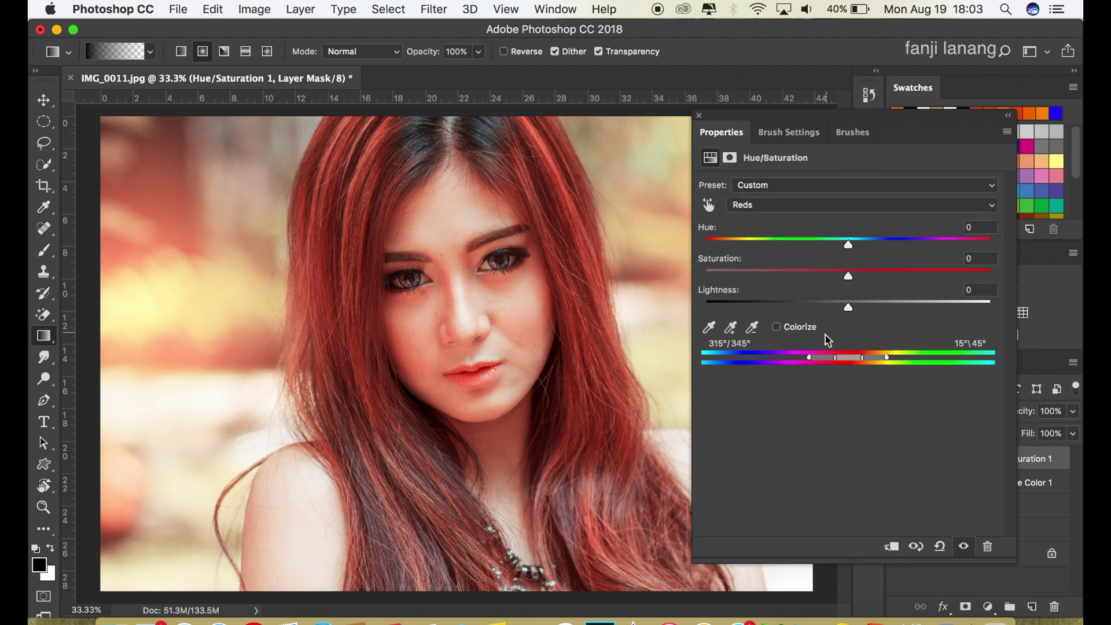
pyautogui.moveTo(837, 304); pyautogui.dragTo(832, 308)
pyautogui.click(700, 115)
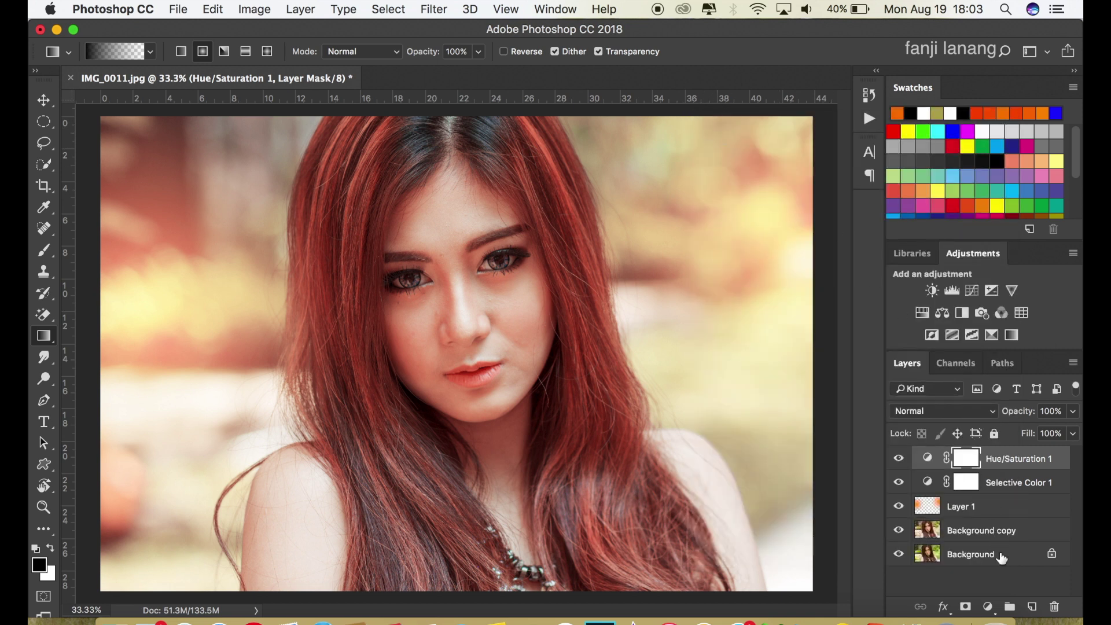
# Add a Levels adjustment layer and raise the RGB shadow input level to about 13.
pyautogui.click(989, 607)
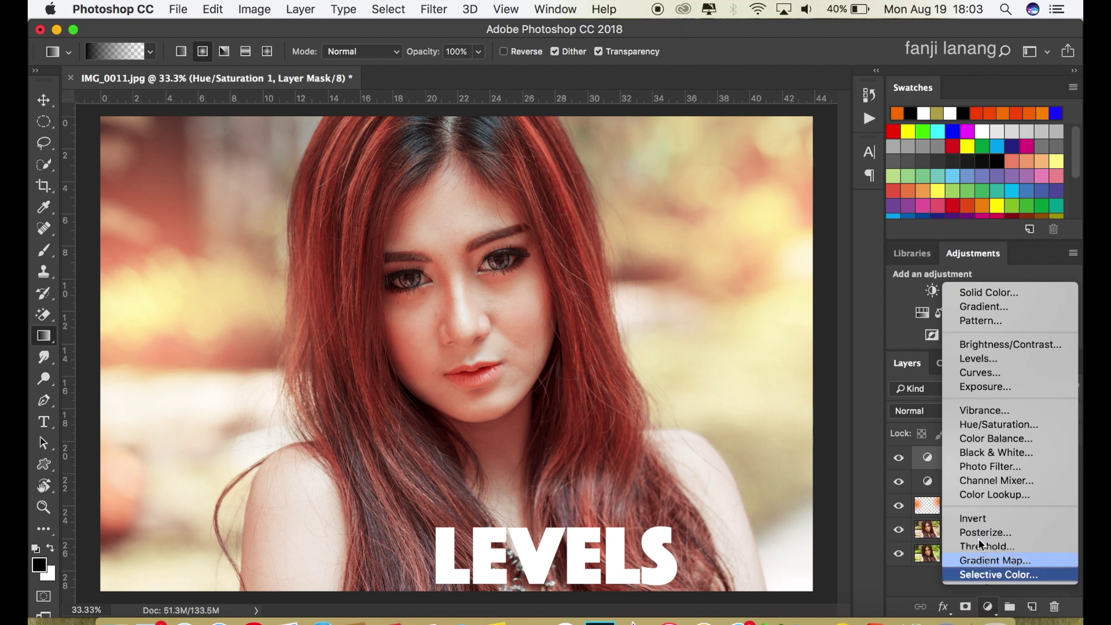
pyautogui.click(968, 360)
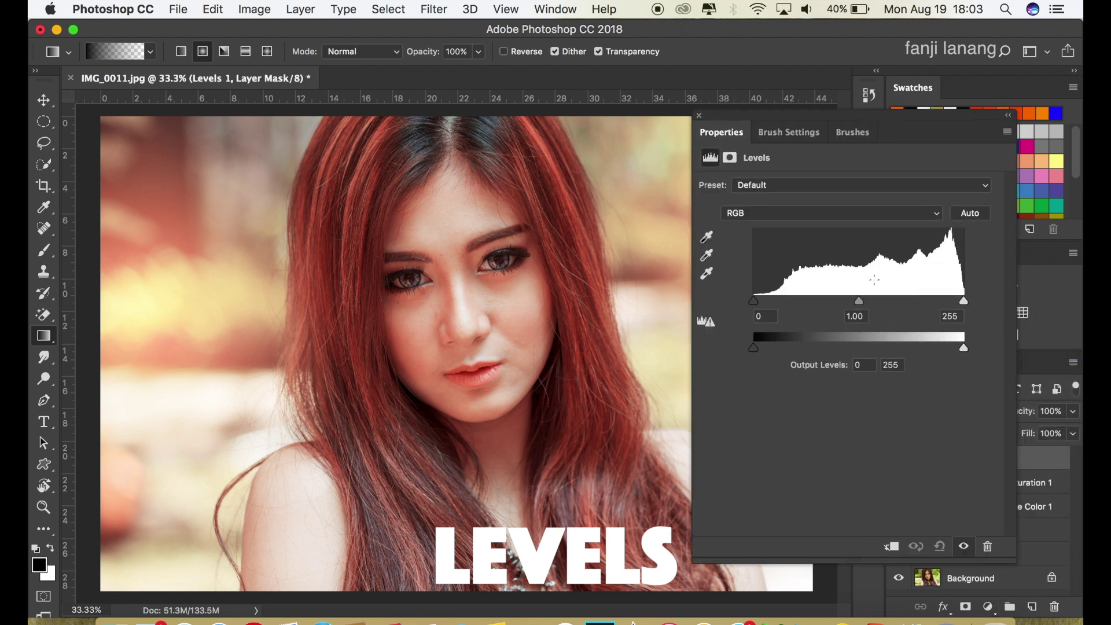
pyautogui.moveTo(755, 301); pyautogui.dragTo(763, 301)
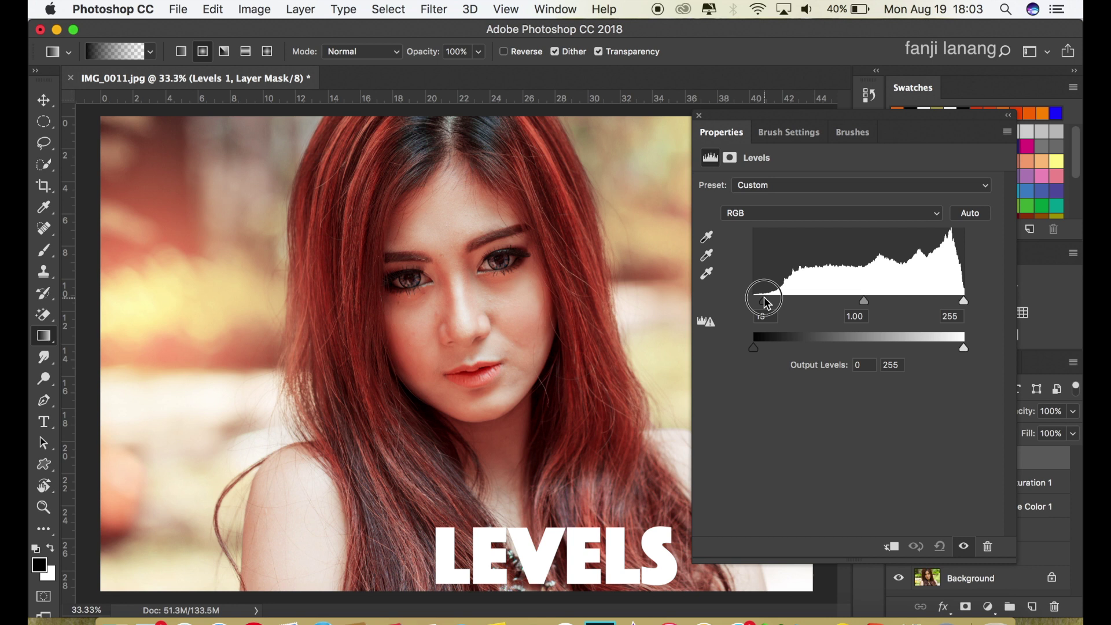
pyautogui.click(700, 115)
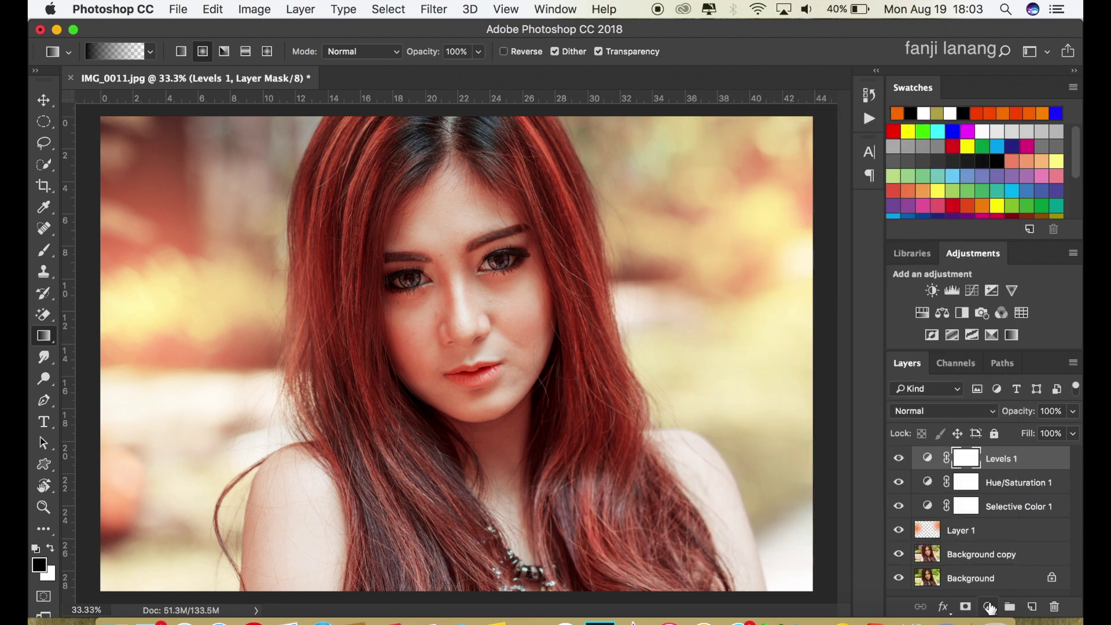
# Add a Curves adjustment layer, raise the RGB curve slightly at the midtones and move its black point to input 11, output 0.
pyautogui.click(989, 608)
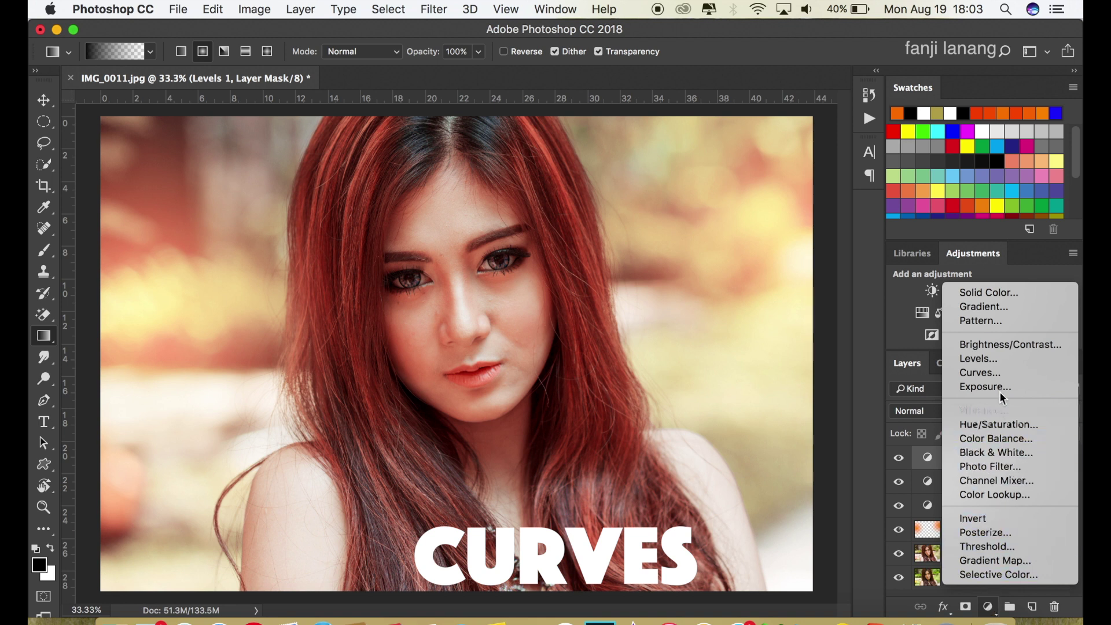
pyautogui.click(998, 373)
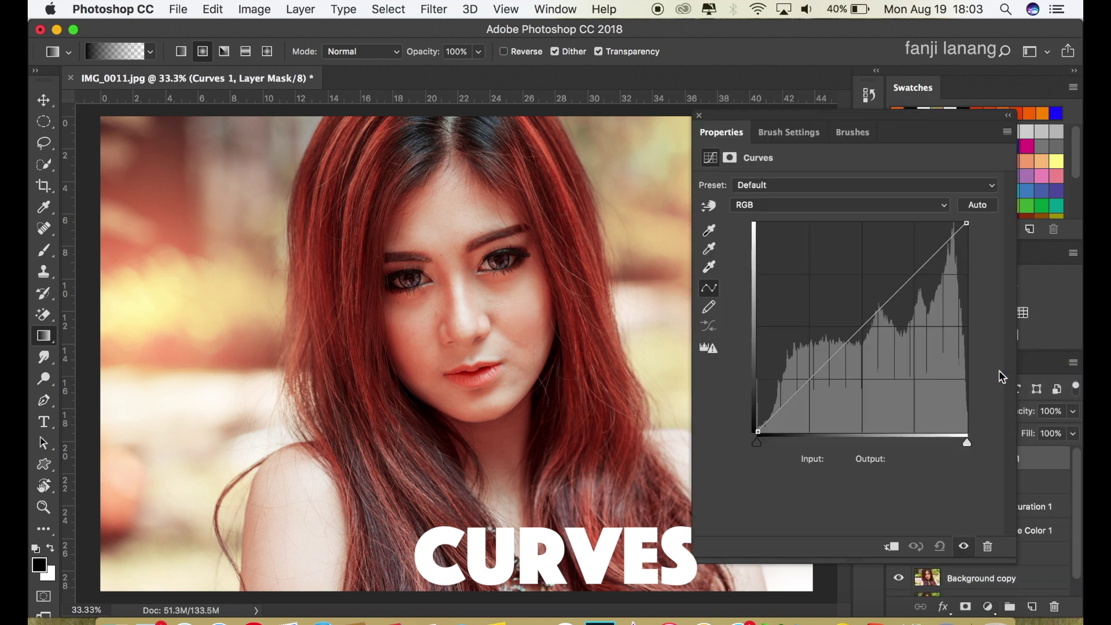
pyautogui.moveTo(863, 319); pyautogui.dragTo(864, 313)
pyautogui.moveTo(758, 432); pyautogui.dragTo(767, 434)
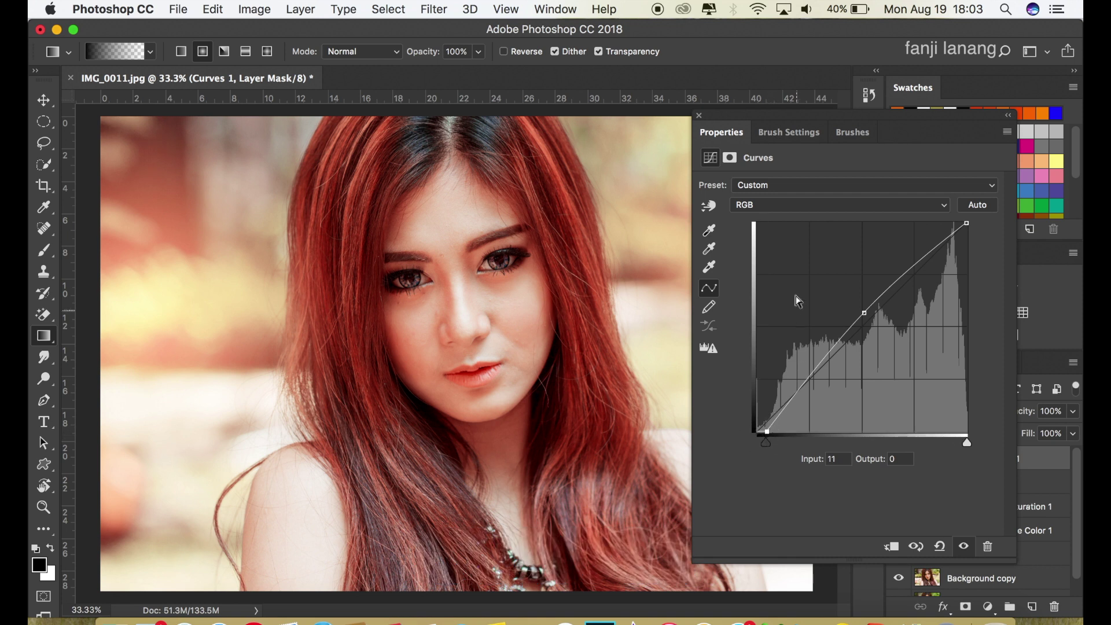
pyautogui.click(699, 116)
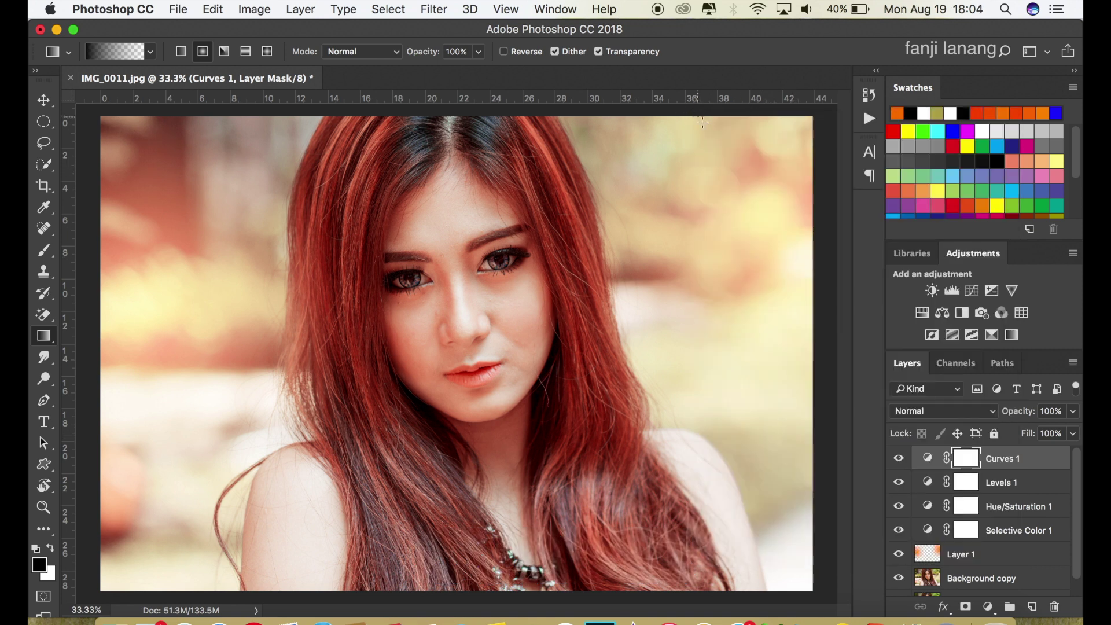
# Stamp the 500 px signature brush in black on a new top layer in the photo's lower-left corner.
pyautogui.click(1030, 603)
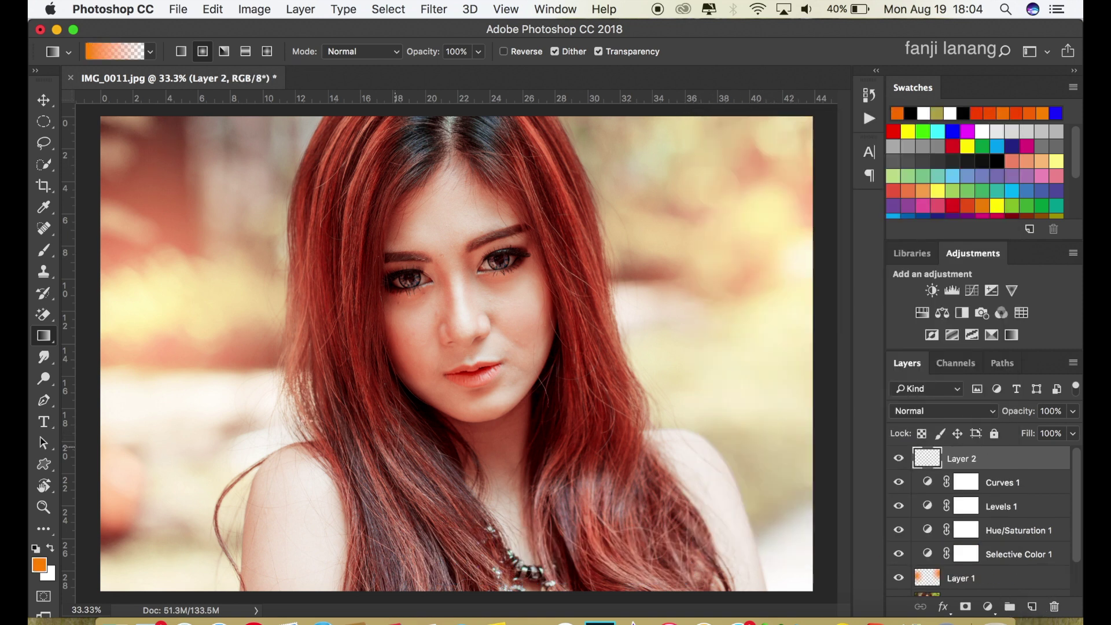
pyautogui.click(44, 250)
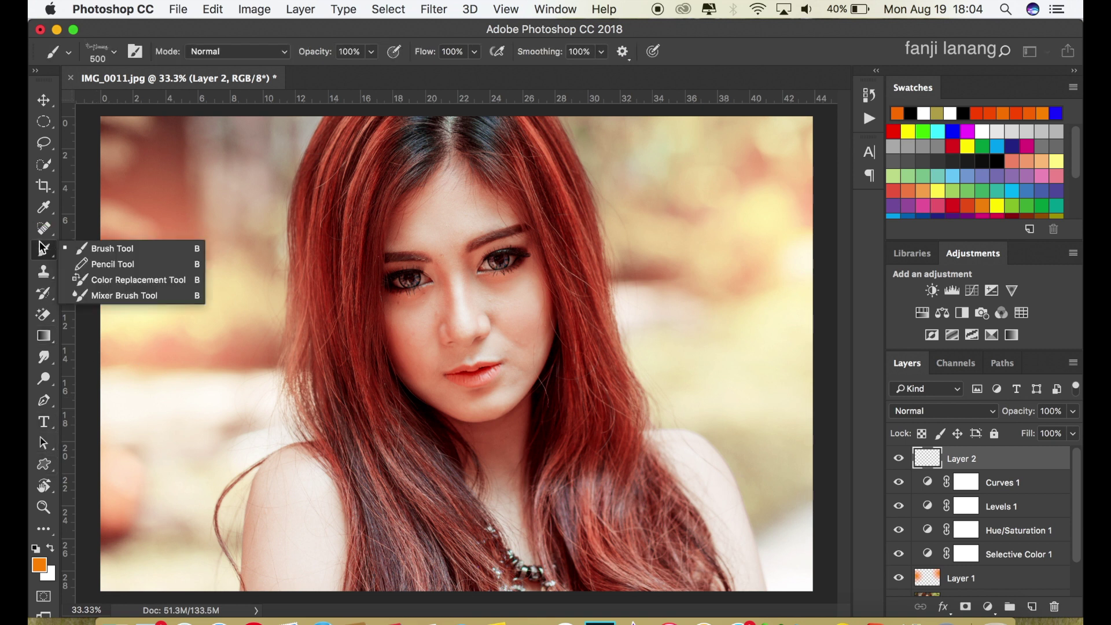
pyautogui.click(78, 253)
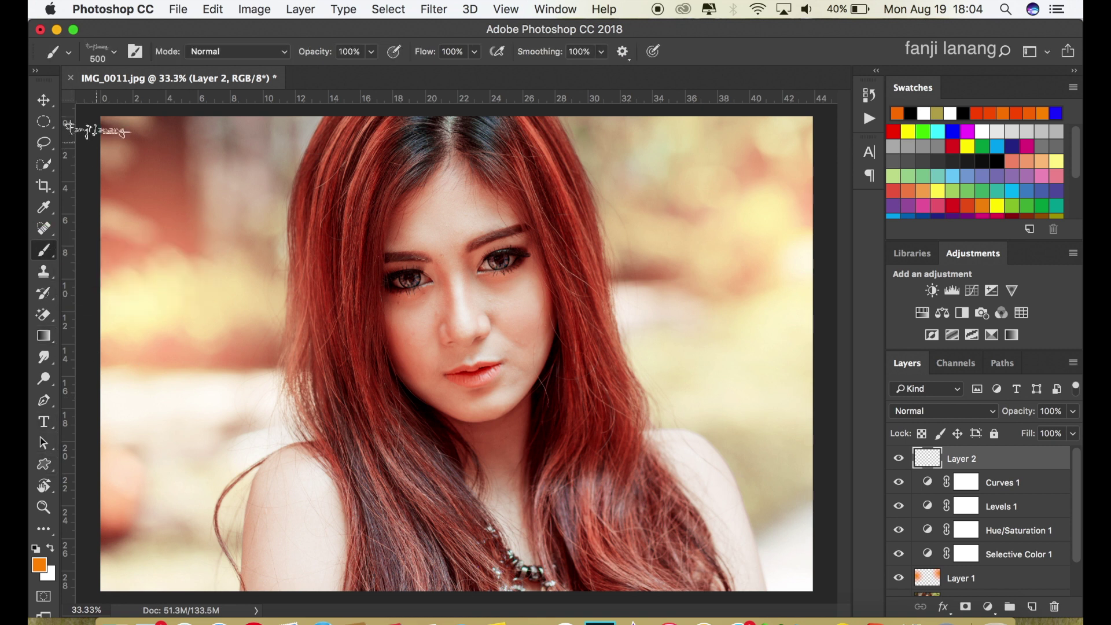
pyautogui.click(110, 58)
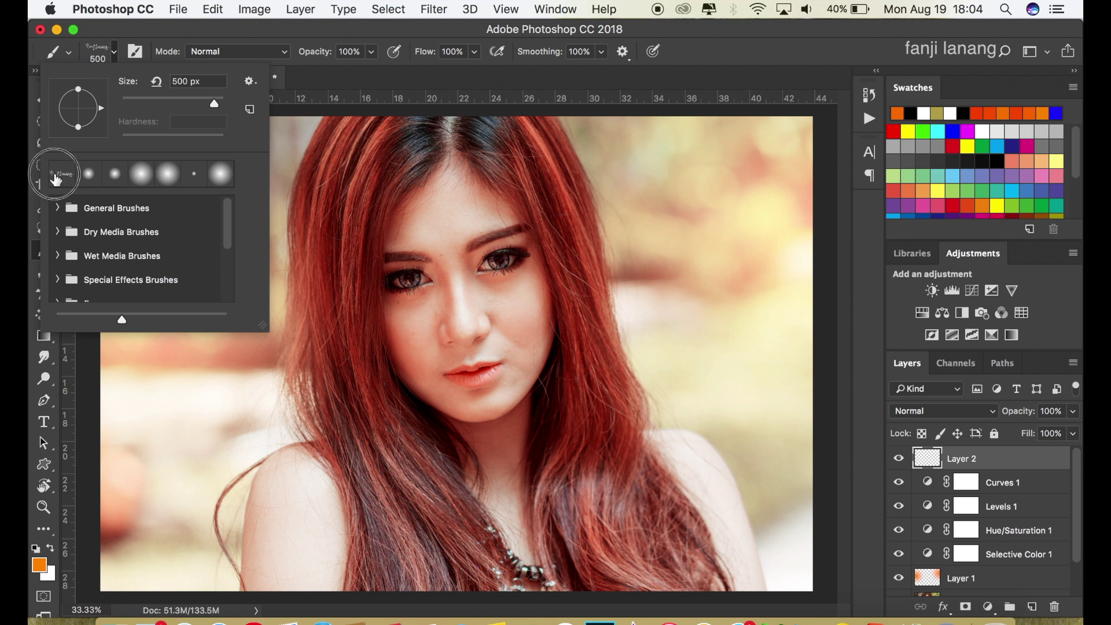
pyautogui.click(823, 41)
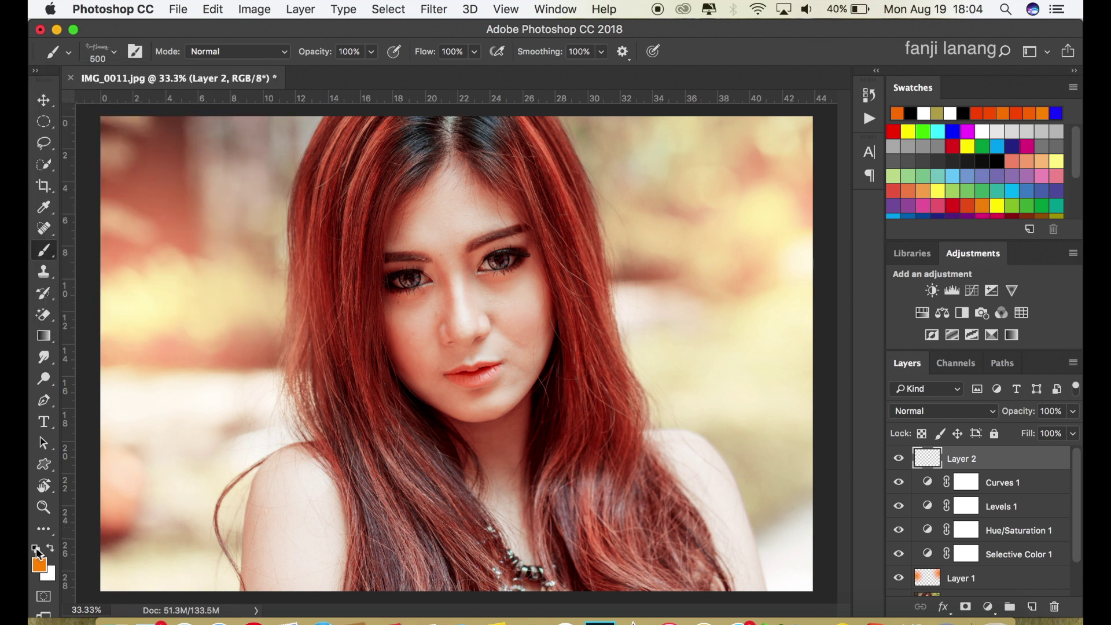
pyautogui.press('d')
pyautogui.click(152, 565)
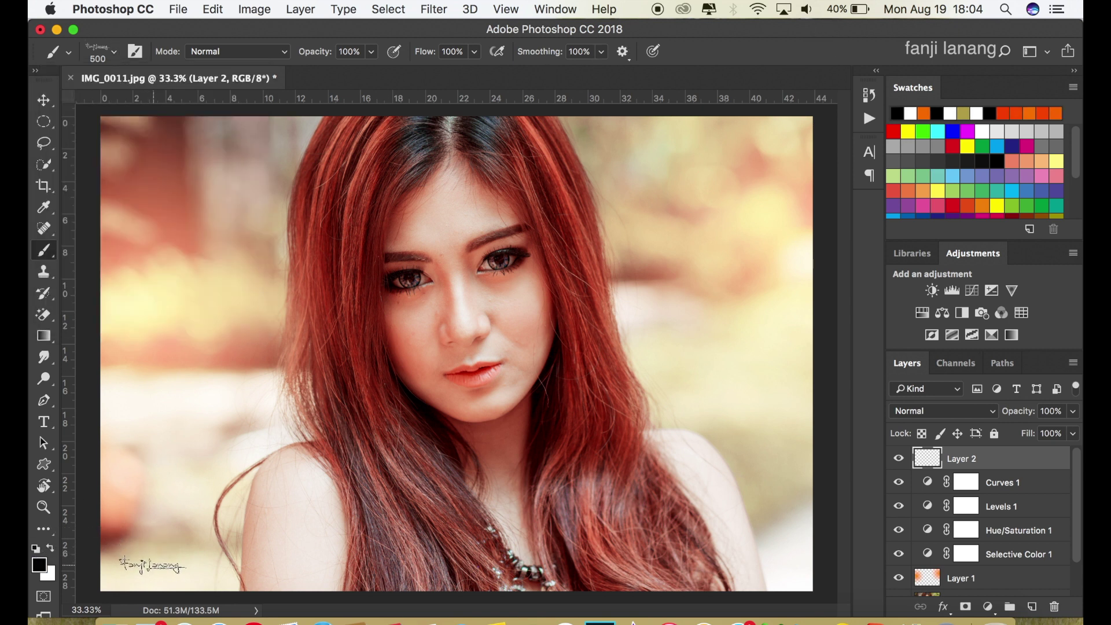